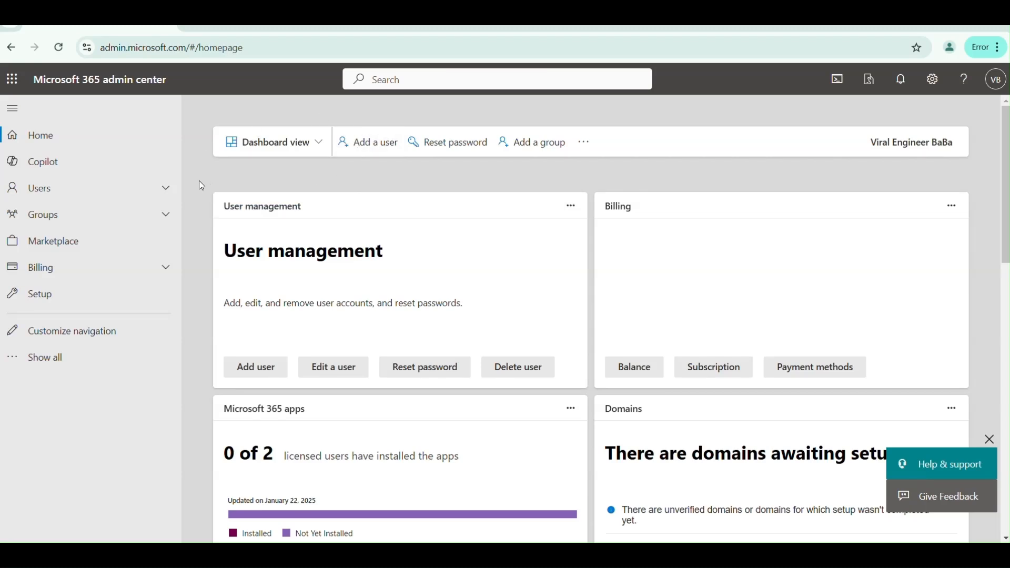
# - Open Users > Active users to see the tenant's two licensed accounts
pyautogui.click(88, 198)
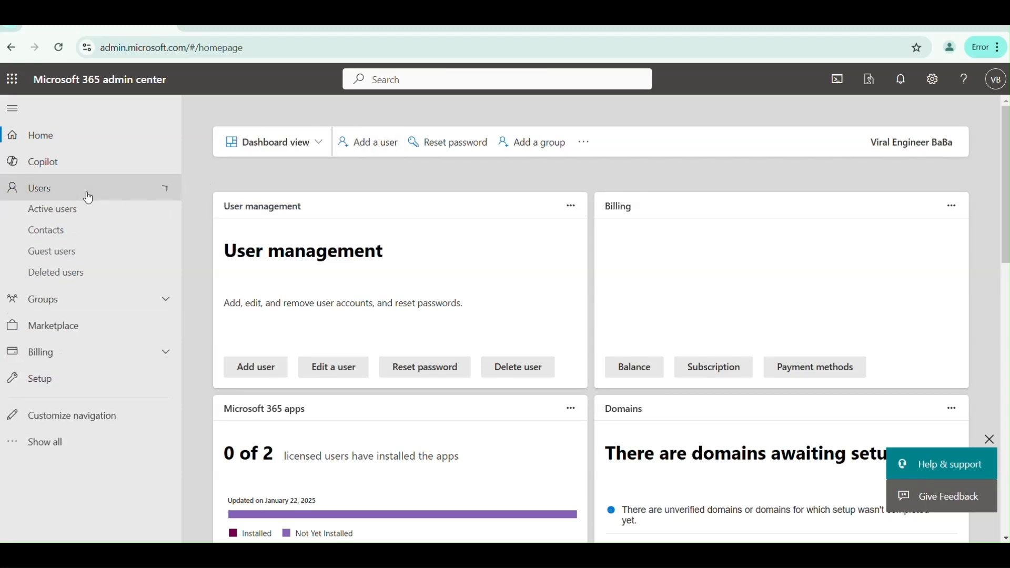
pyautogui.click(87, 218)
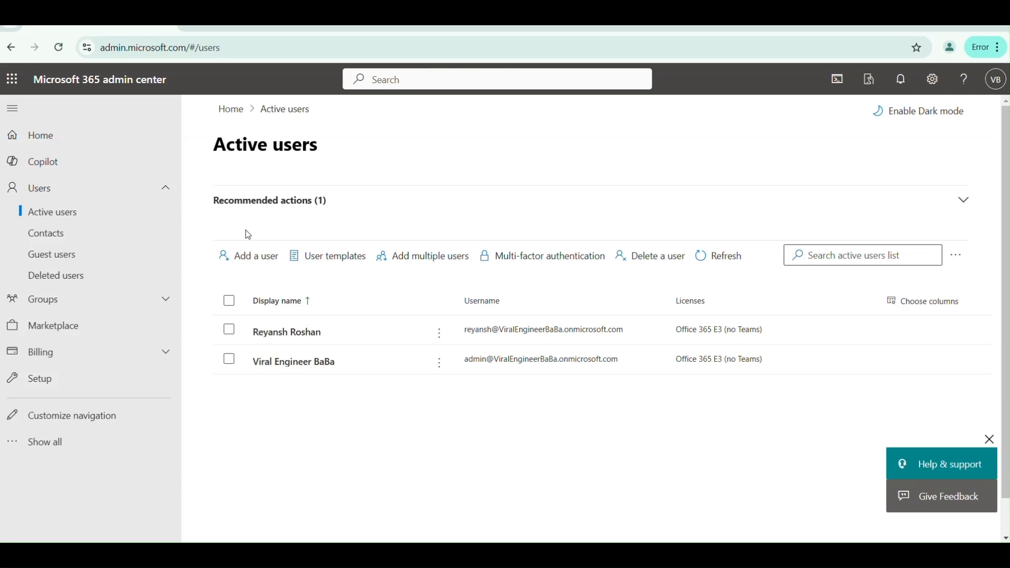
# - Add a new user User One with username user1 on domain techsutra.org and a password
pyautogui.click(248, 263)
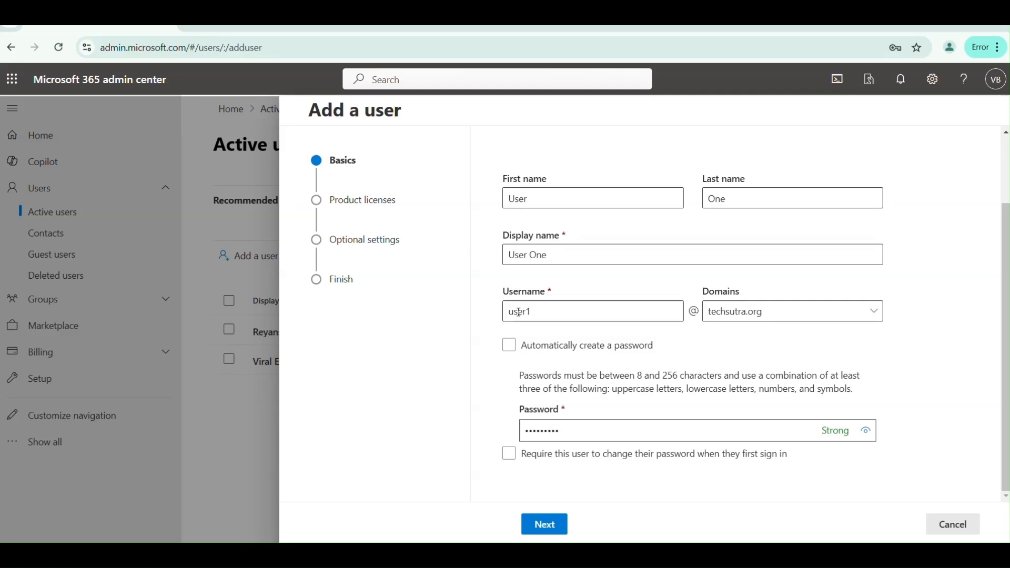
pyautogui.click(867, 315)
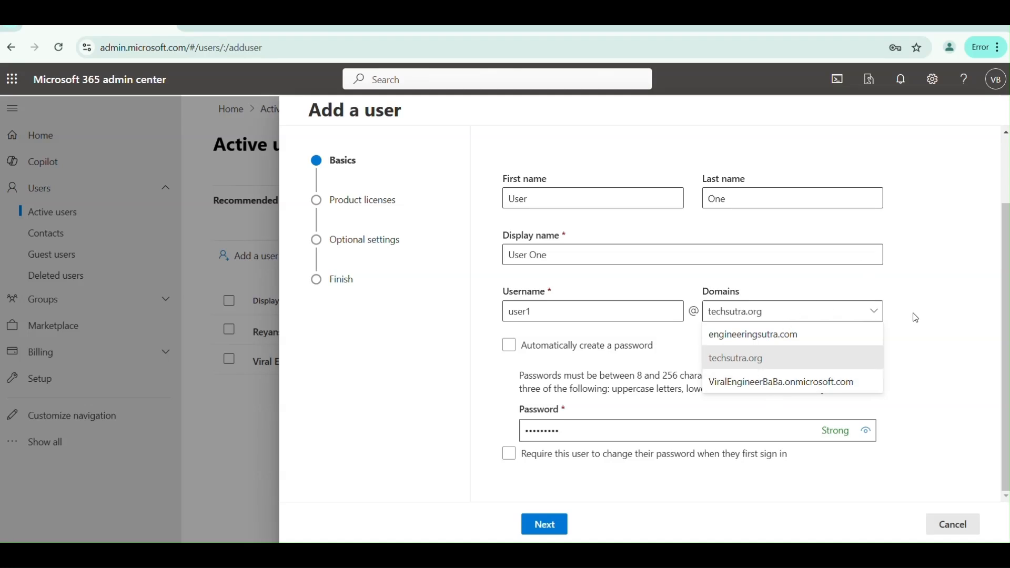
pyautogui.click(963, 352)
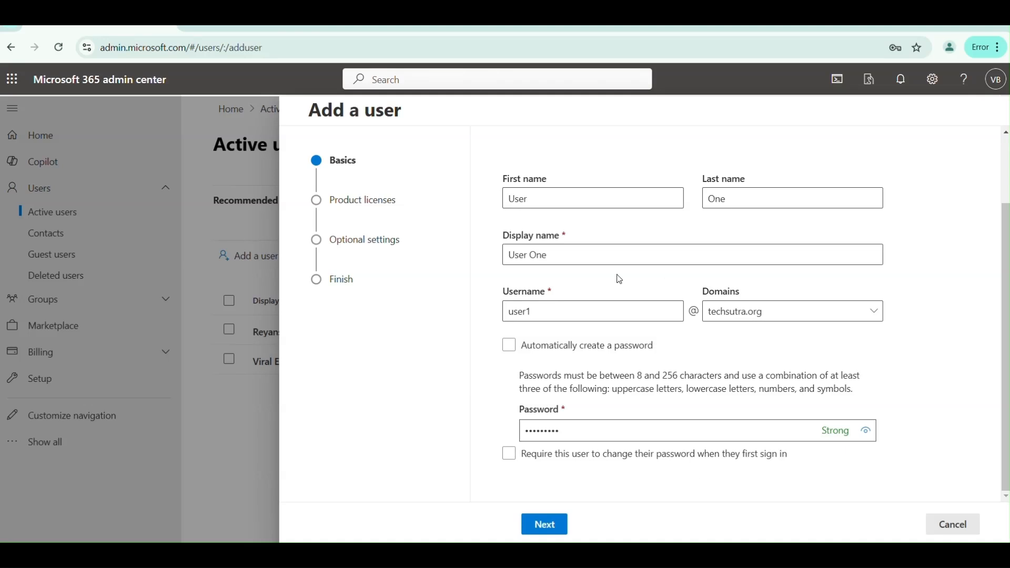
pyautogui.click(549, 528)
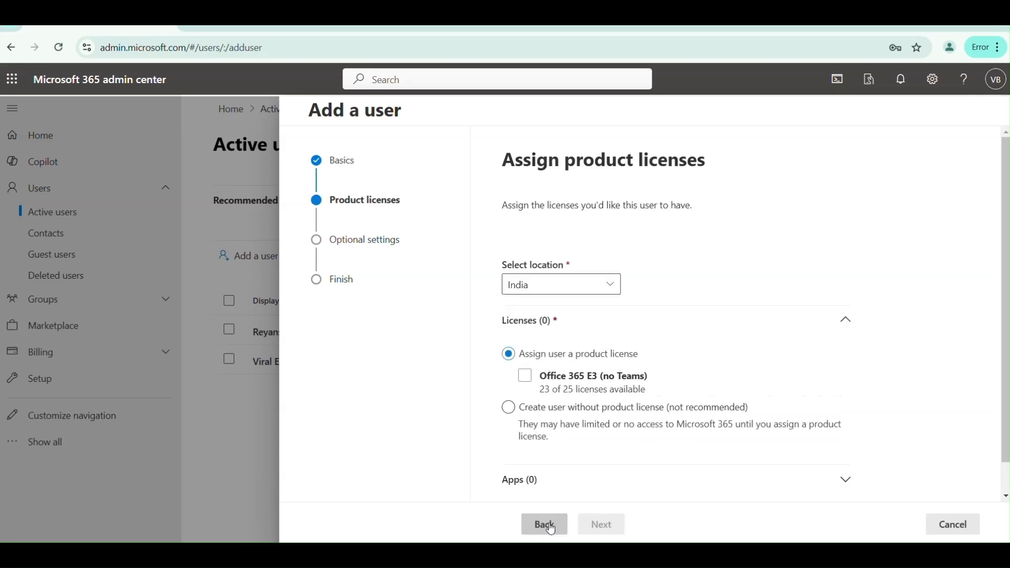
# - Assign the new user an Office 365 E3 (no Teams) license with location India
pyautogui.click(595, 376)
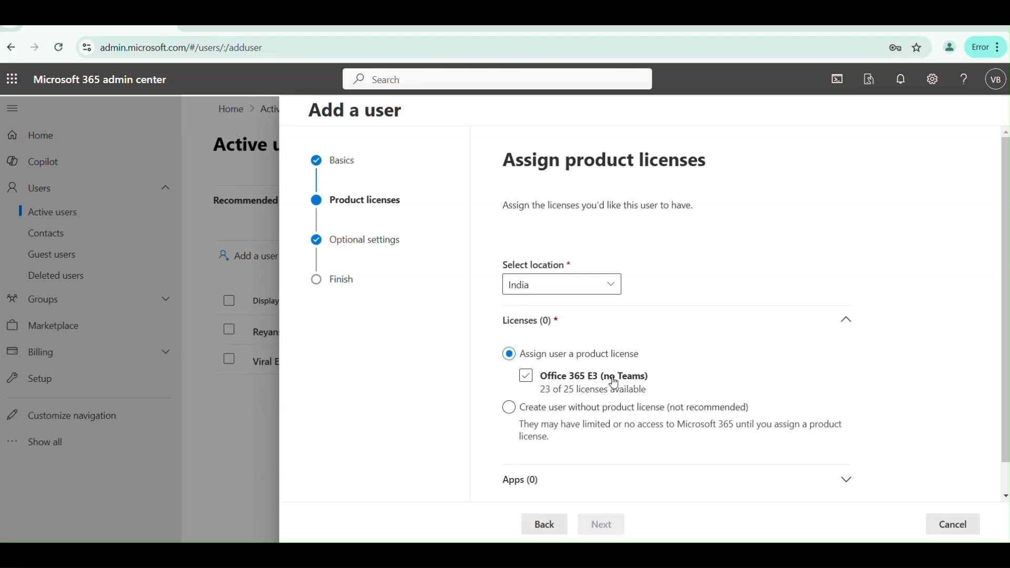
pyautogui.click(522, 415)
pyautogui.click(526, 376)
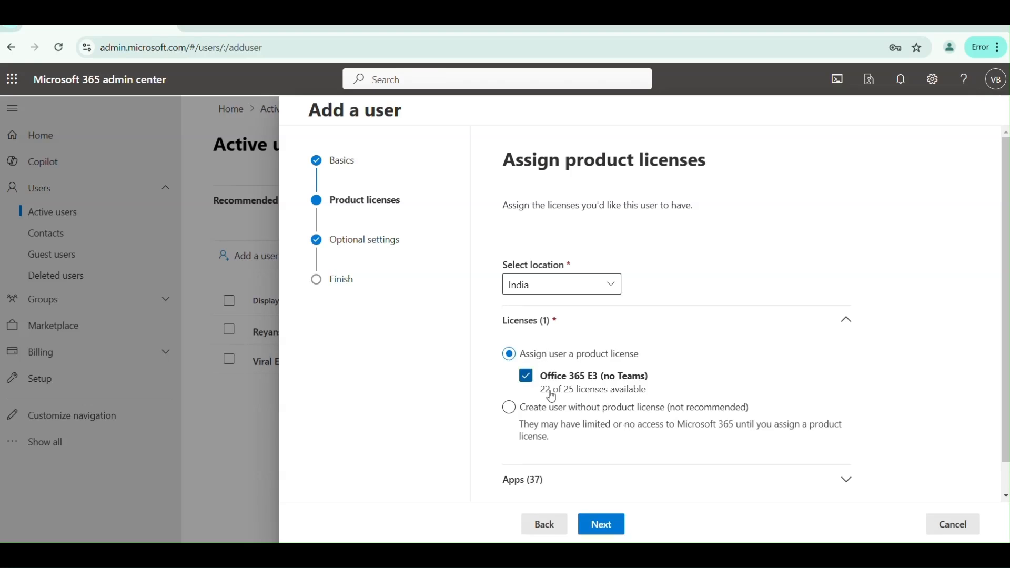
pyautogui.click(603, 525)
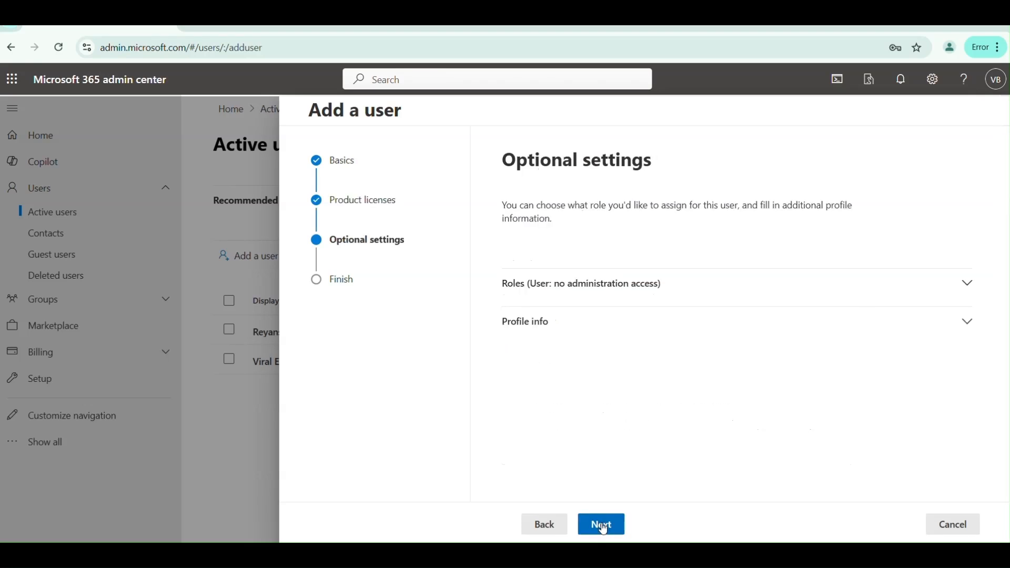
# - Keep the User (no admin center access) role, review, and finish creating the user
pyautogui.click(820, 290)
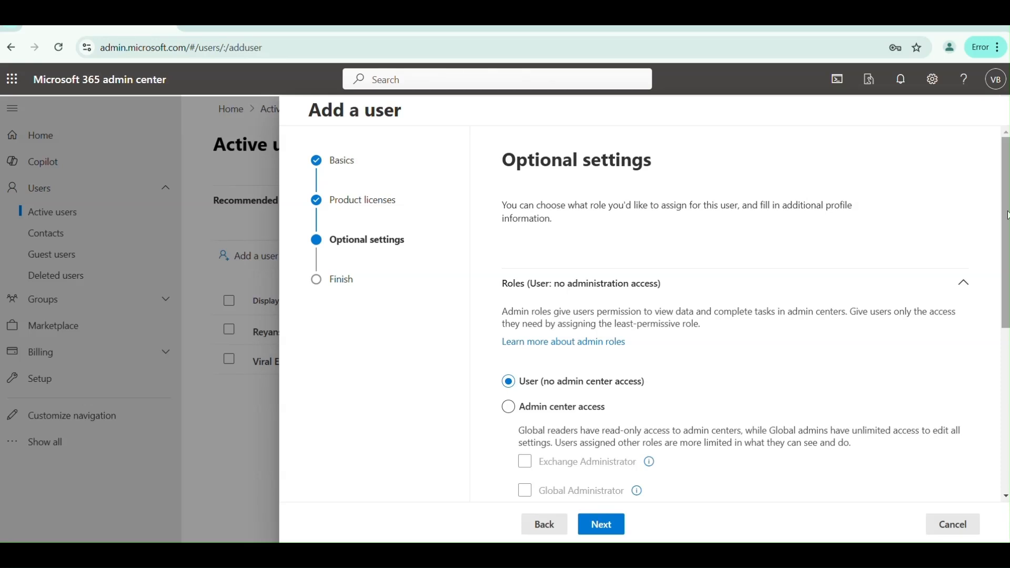
pyautogui.scroll(-6, 1007, 215)
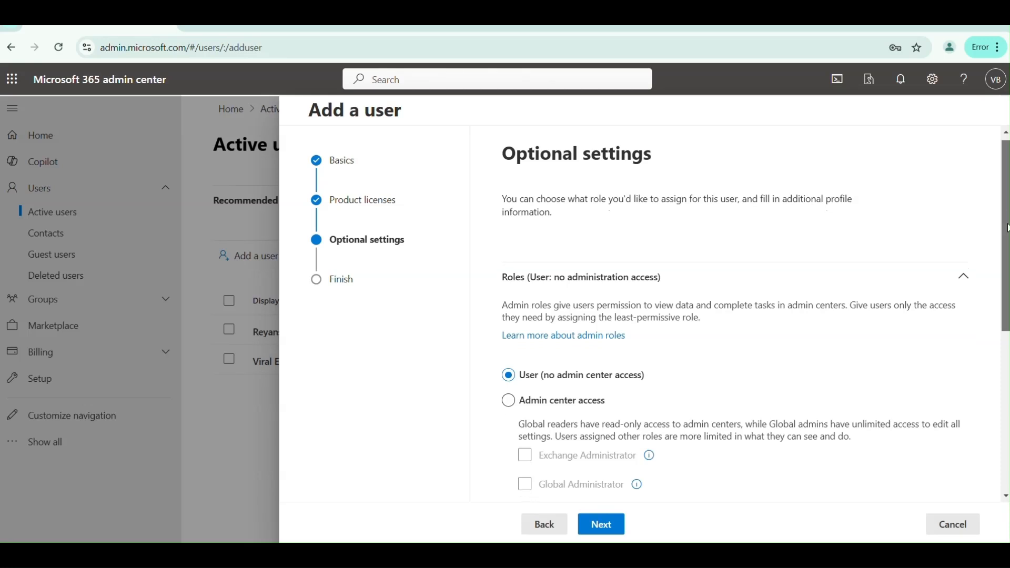
pyautogui.click(615, 520)
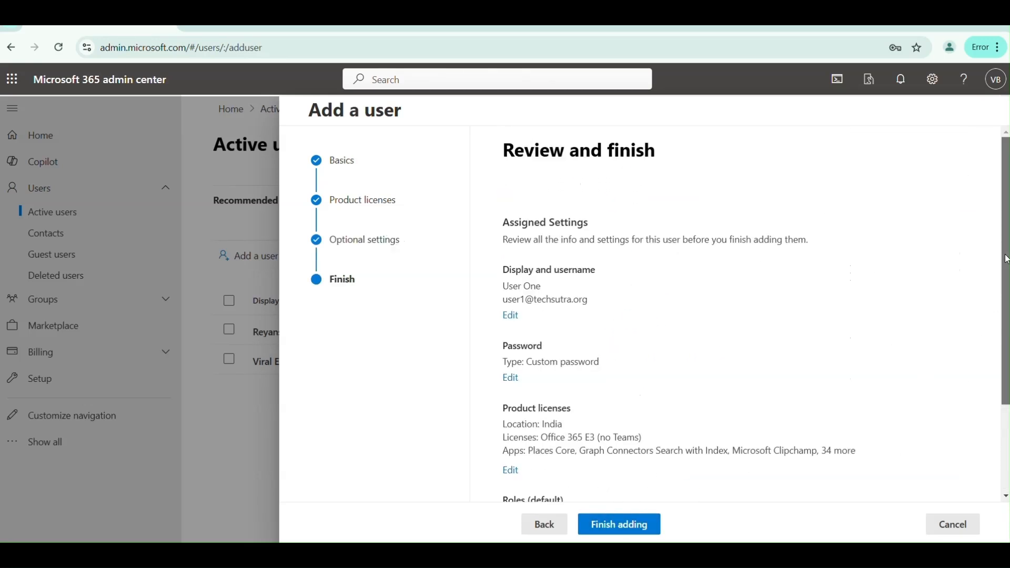
pyautogui.scroll(-2, 1006, 259)
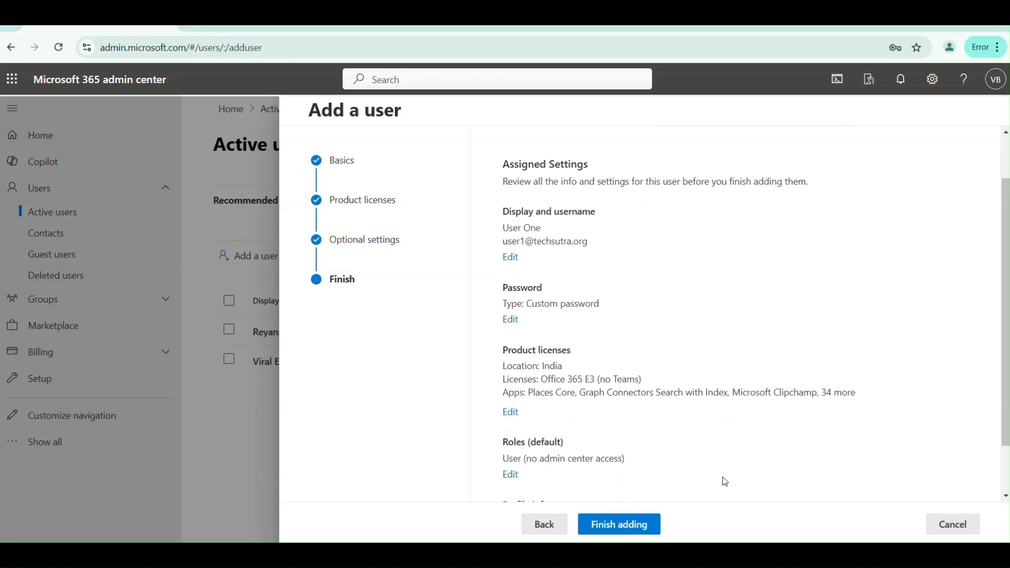
pyautogui.click(632, 531)
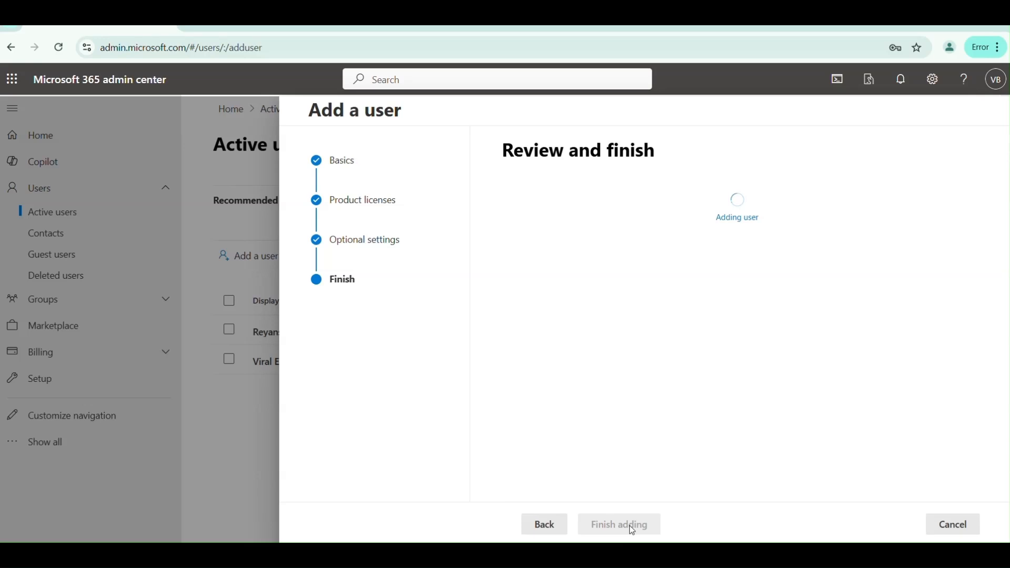
pyautogui.click(560, 526)
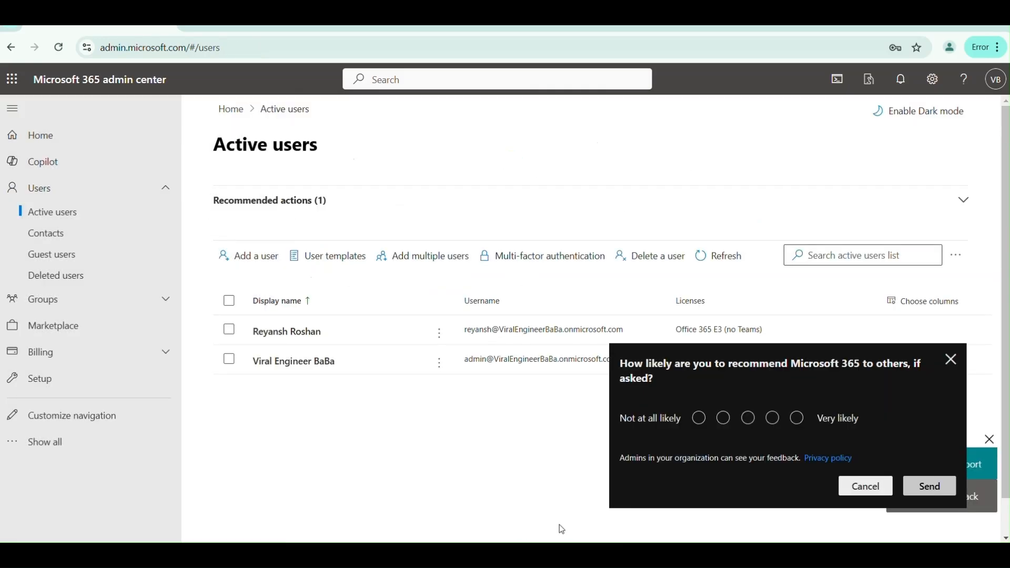
# - Dismiss the feedback survey and reload the list until User One shows with its E3 license
pyautogui.click(950, 359)
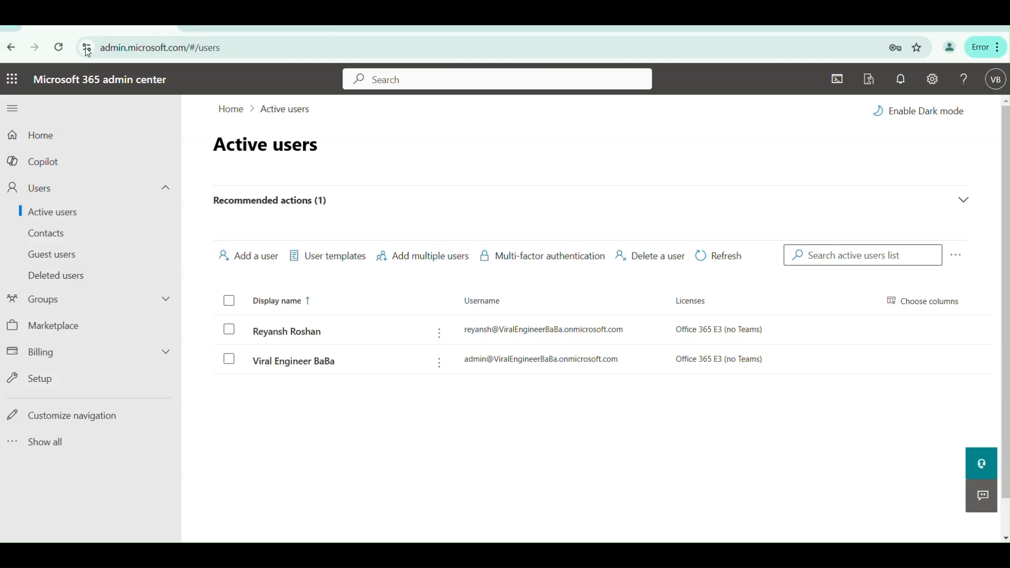
pyautogui.click(58, 47)
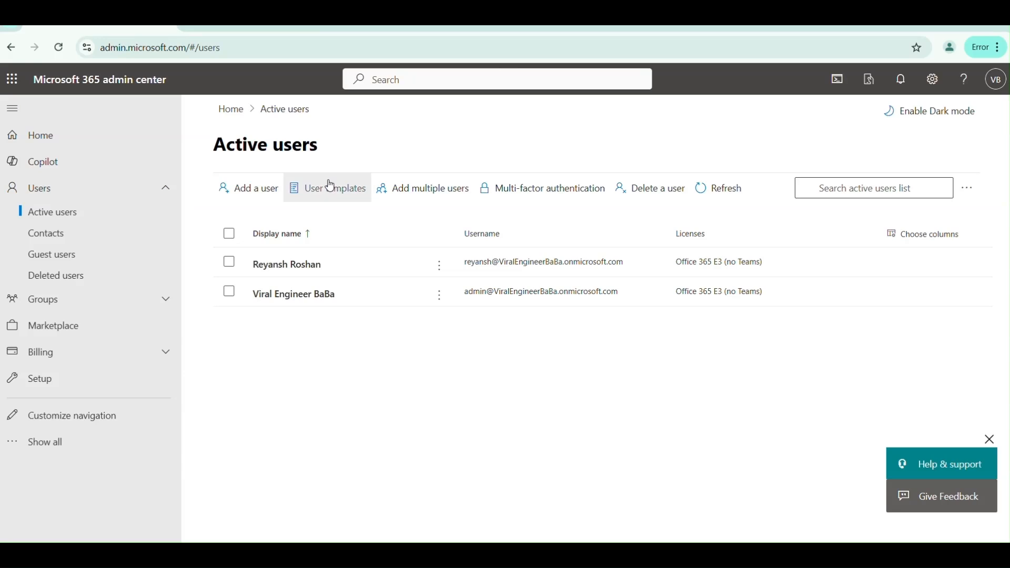
pyautogui.click(59, 50)
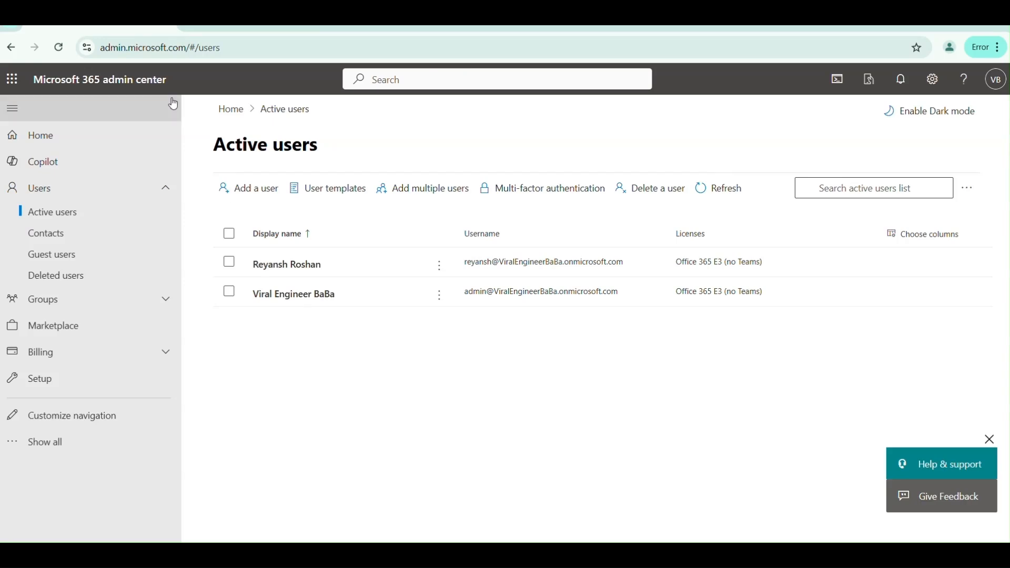
pyautogui.click(716, 190)
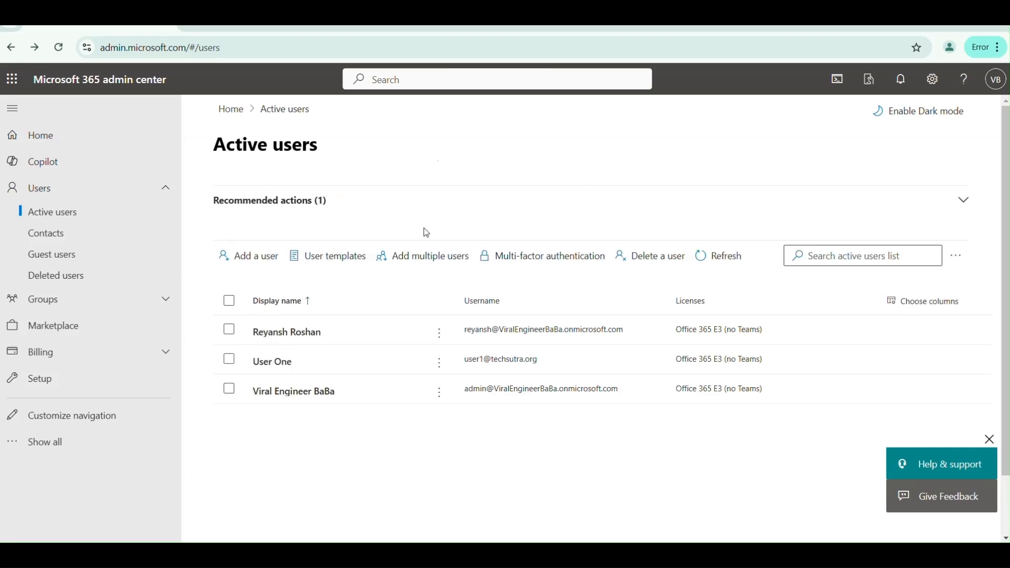
# - Choose CSV upload in Add multiple users, download Import_User_Template.csv, and continue with it attached
pyautogui.click(436, 262)
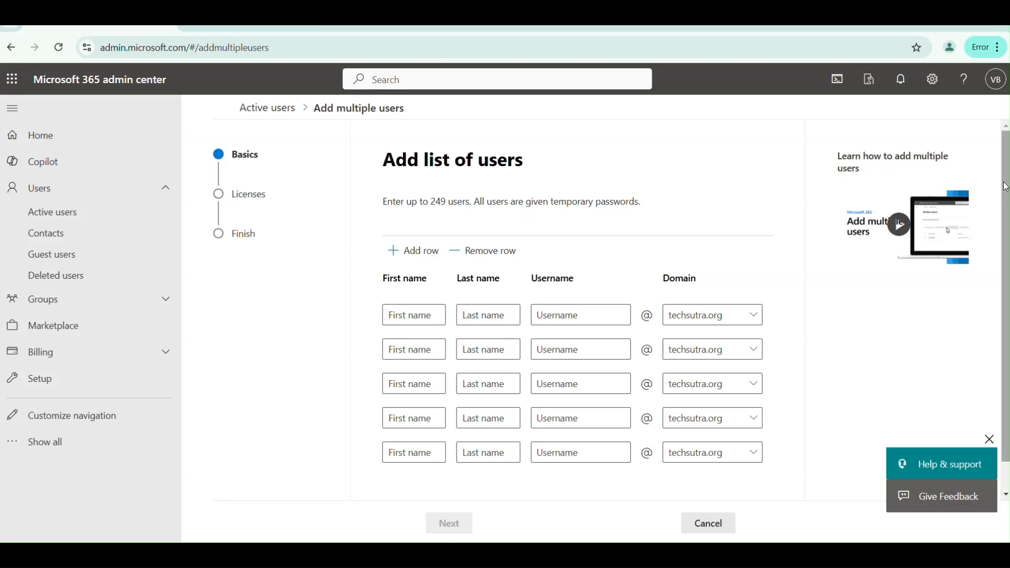
pyautogui.scroll(-1, 1004, 188)
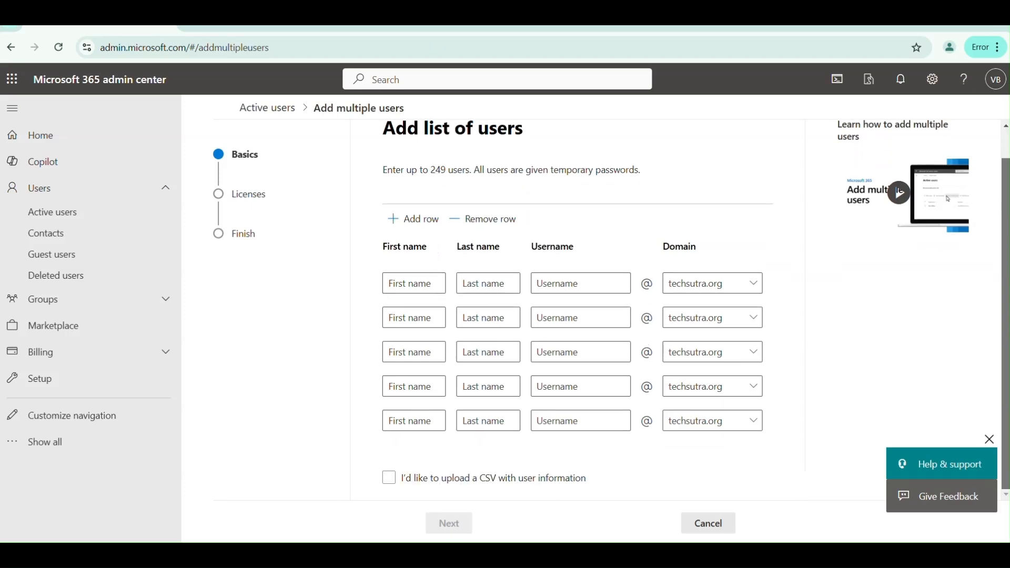
pyautogui.click(387, 478)
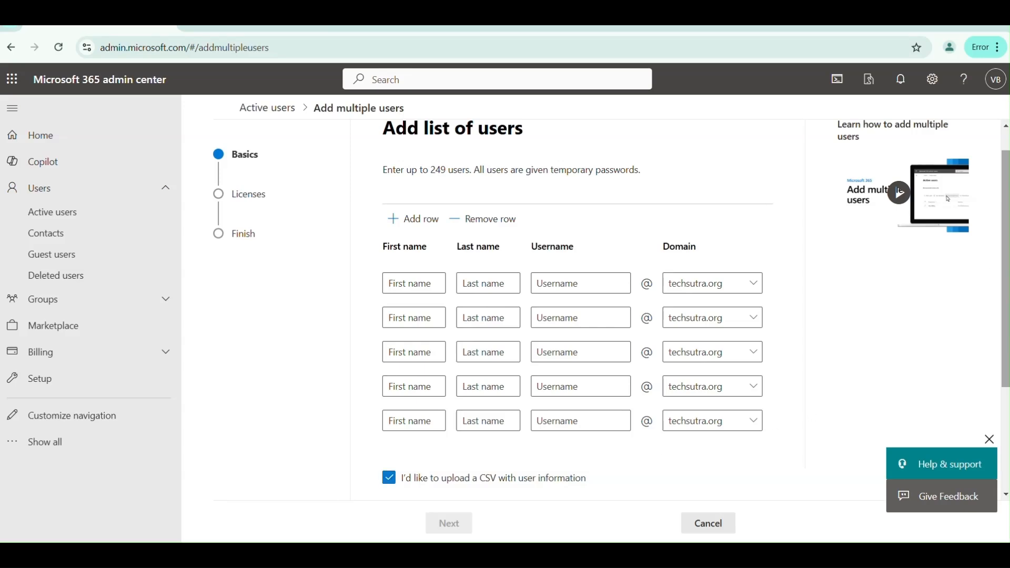
pyautogui.scroll(-3, 987, 378)
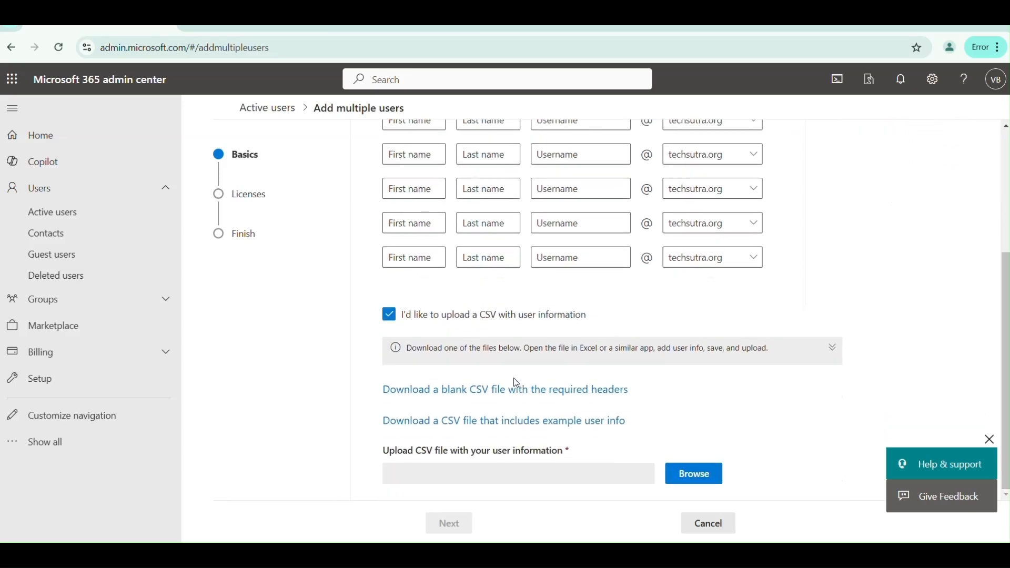
pyautogui.click(490, 394)
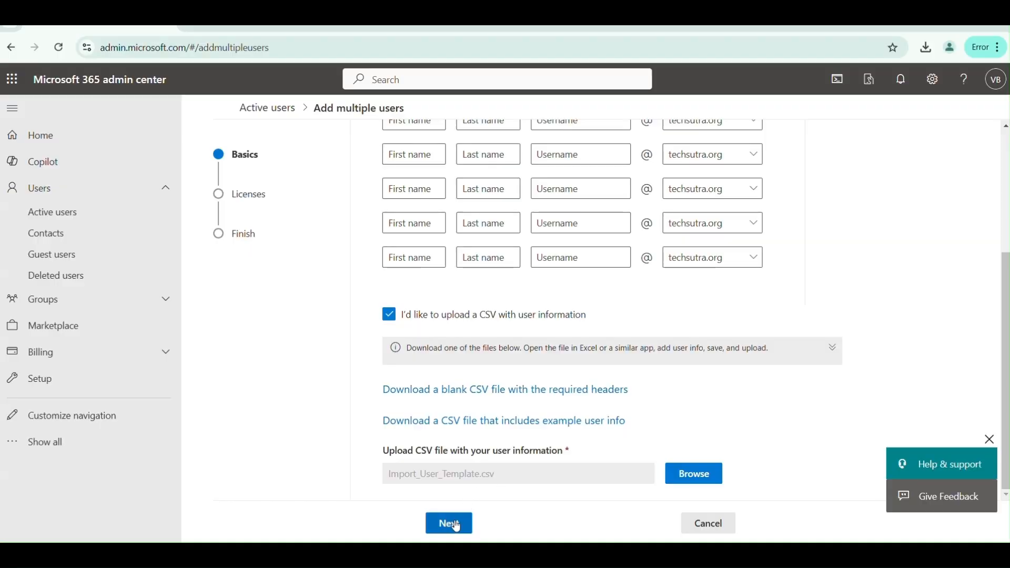
pyautogui.click(451, 530)
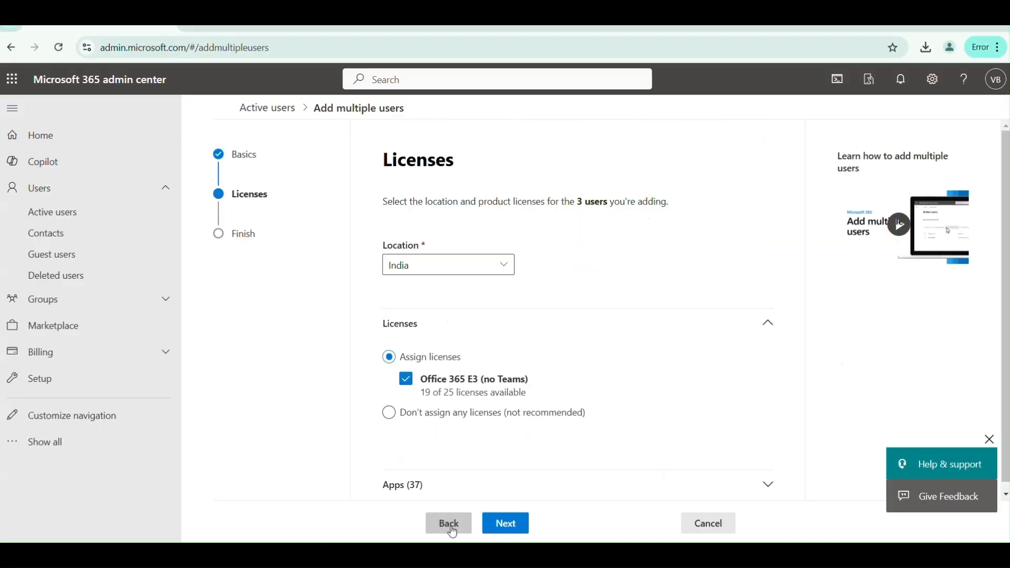
# - Create the three CSV users without any licenses and close the wizard
pyautogui.click(408, 381)
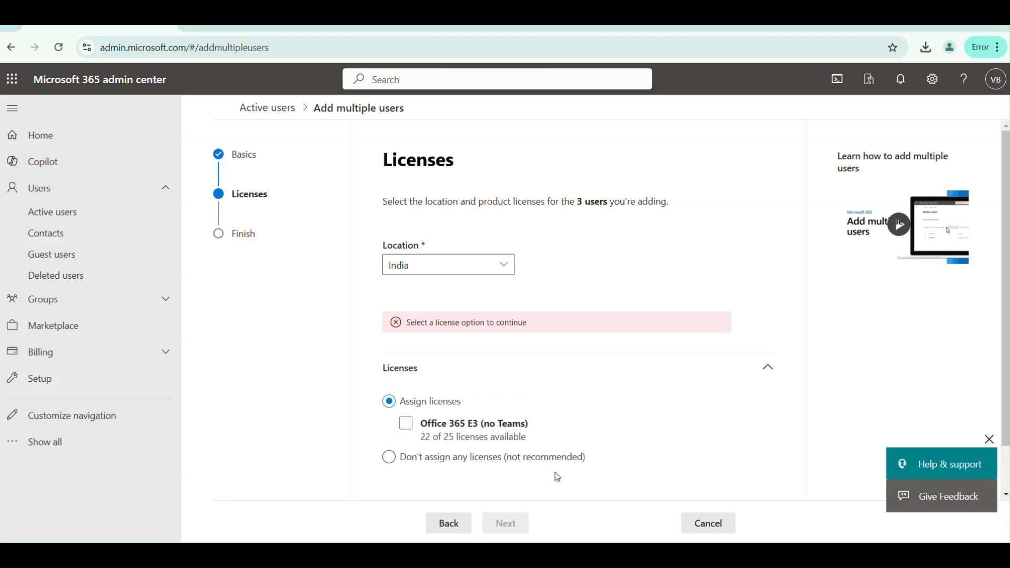
pyautogui.click(389, 456)
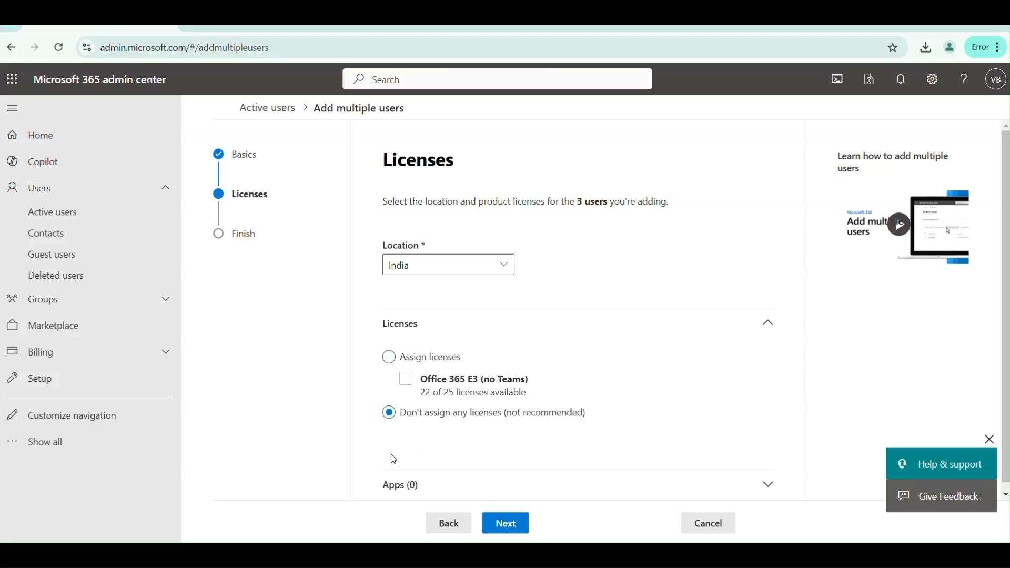
pyautogui.click(517, 525)
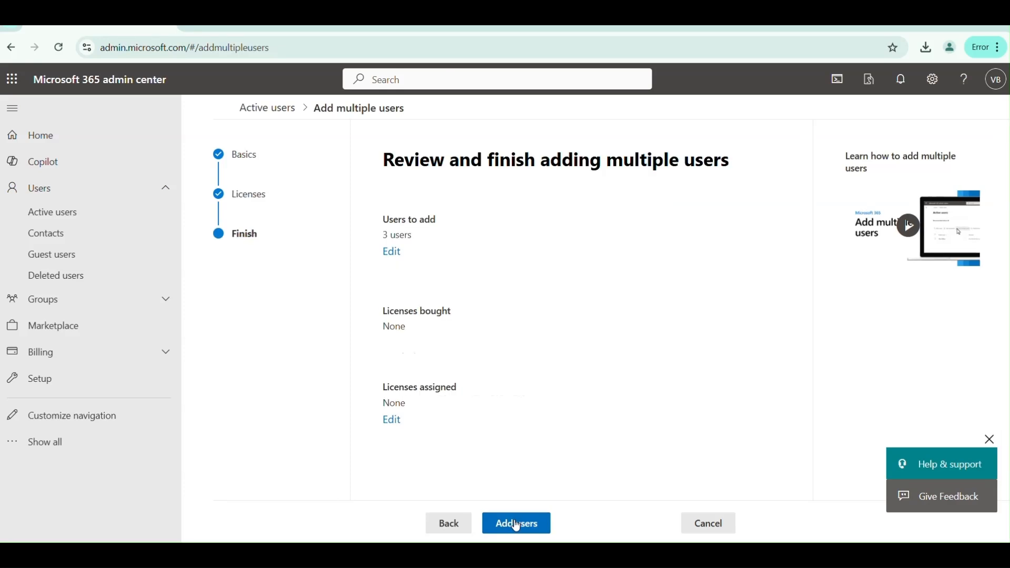
pyautogui.click(538, 525)
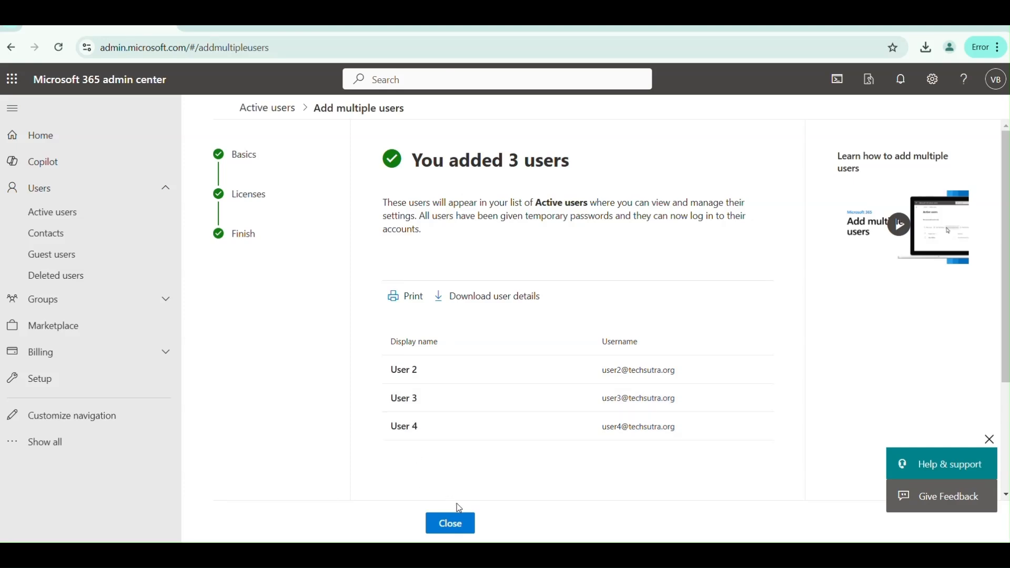
pyautogui.click(450, 523)
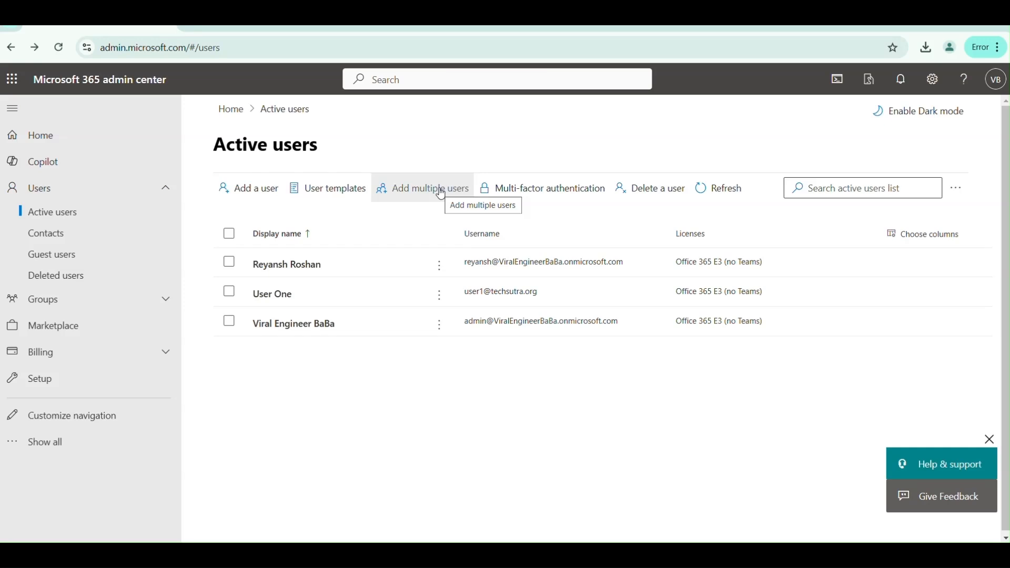
# - Refresh Active users to show User 2, User 3 and User 4, then open per-user MFA settings
pyautogui.click(714, 216)
pyautogui.click(720, 256)
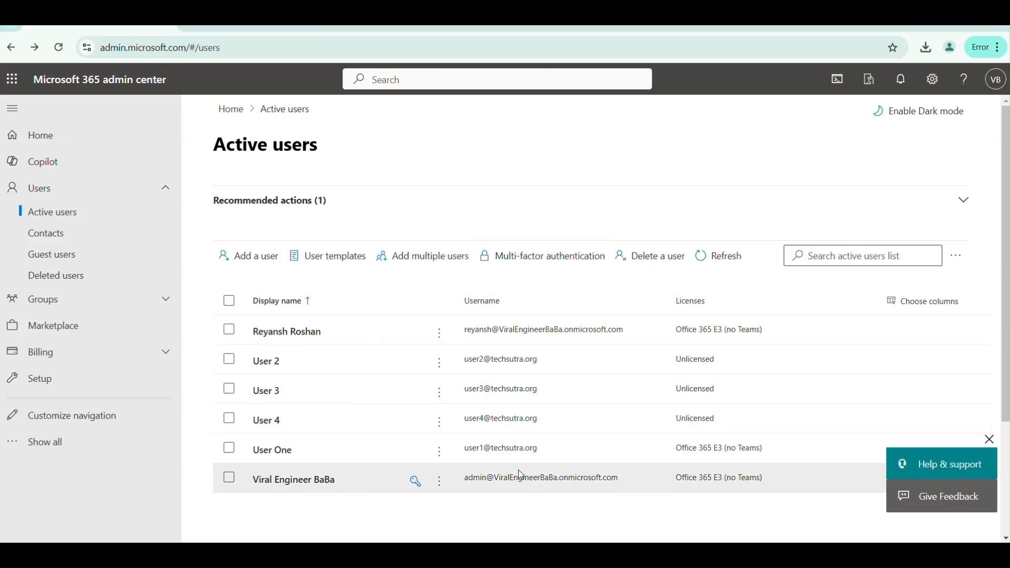
pyautogui.click(560, 255)
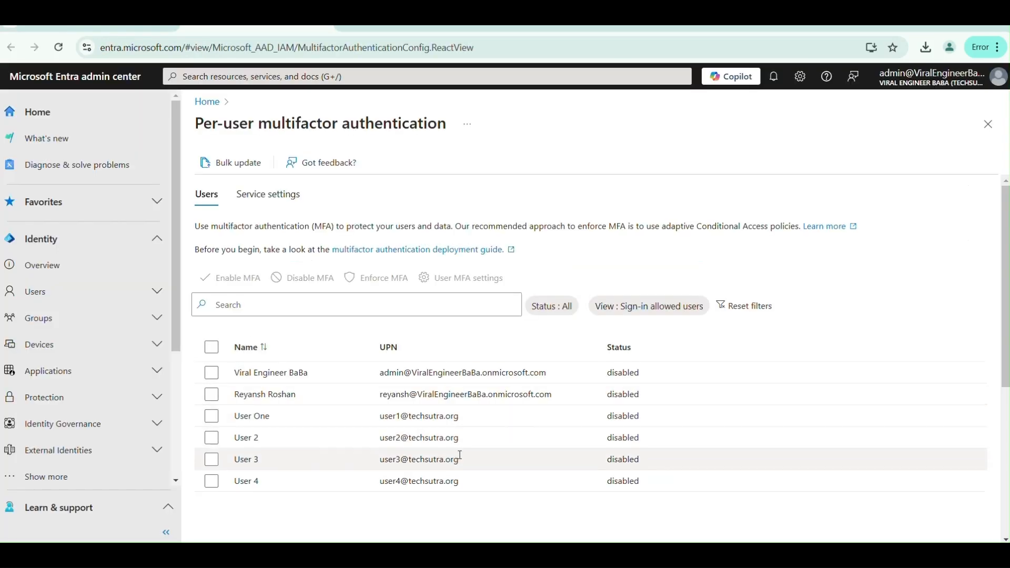
# - Select User One, User 2 and User 3 on the per-user MFA page
pyautogui.click(211, 417)
pyautogui.click(212, 419)
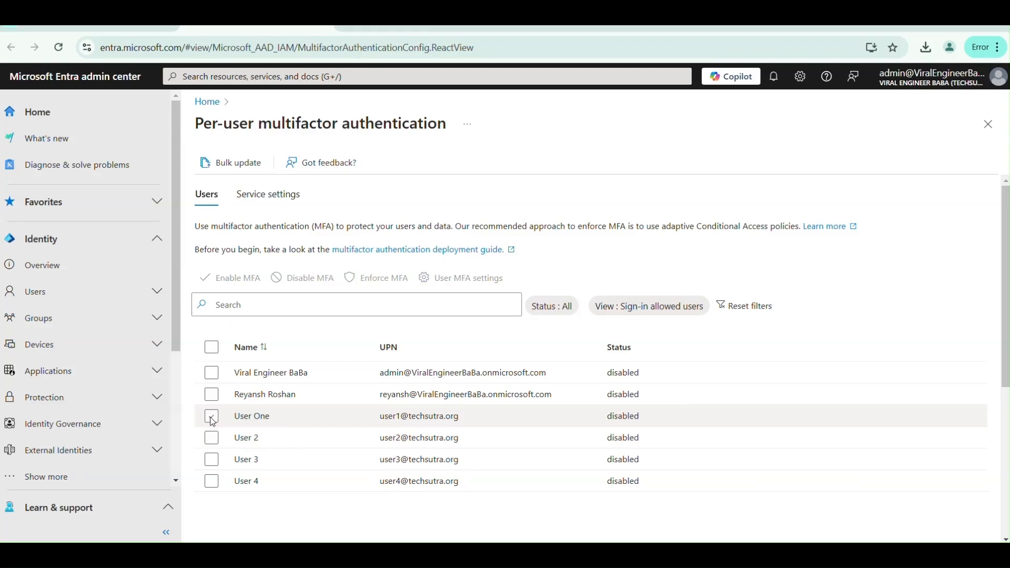
pyautogui.click(212, 418)
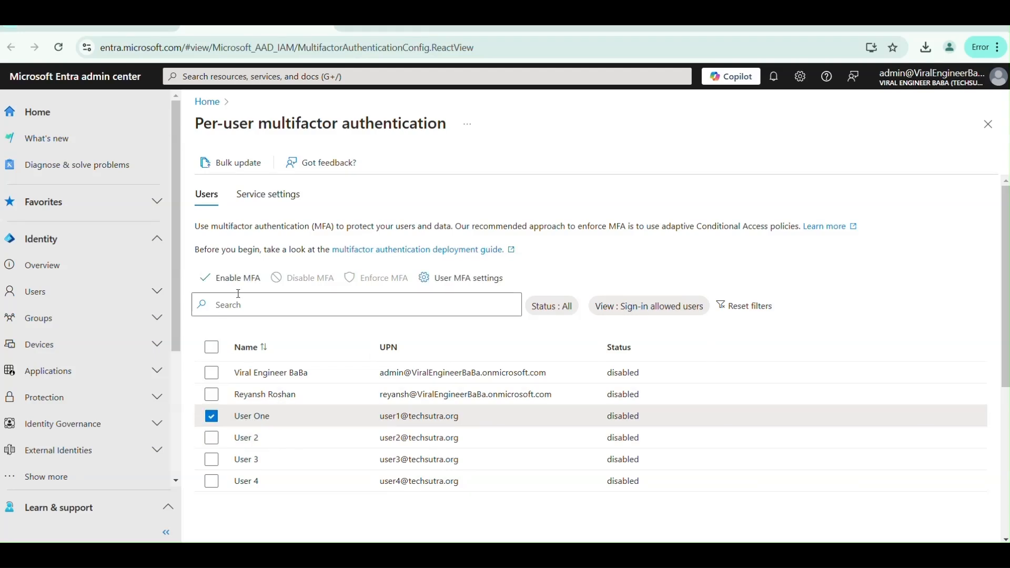
pyautogui.click(212, 438)
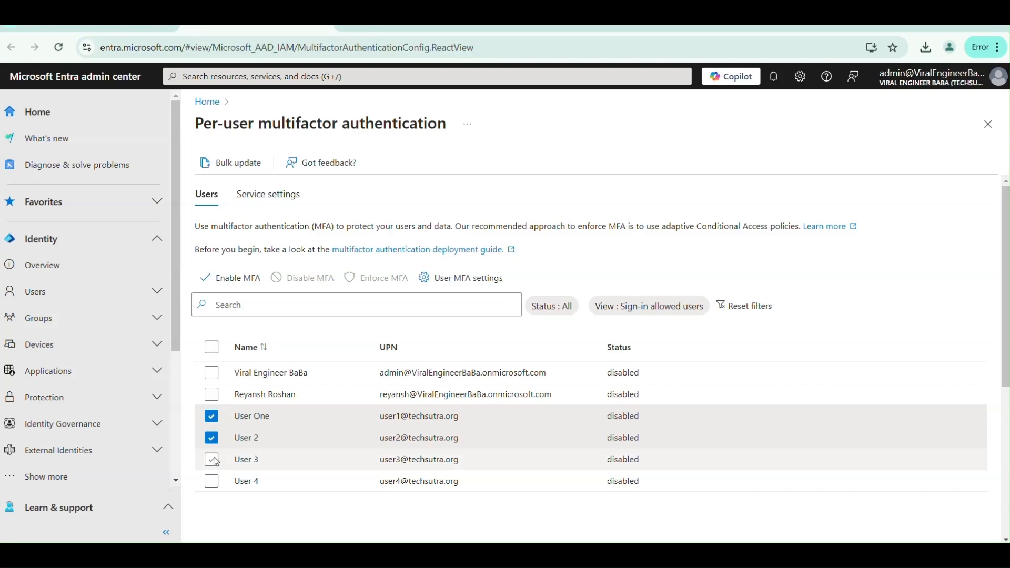
pyautogui.click(213, 460)
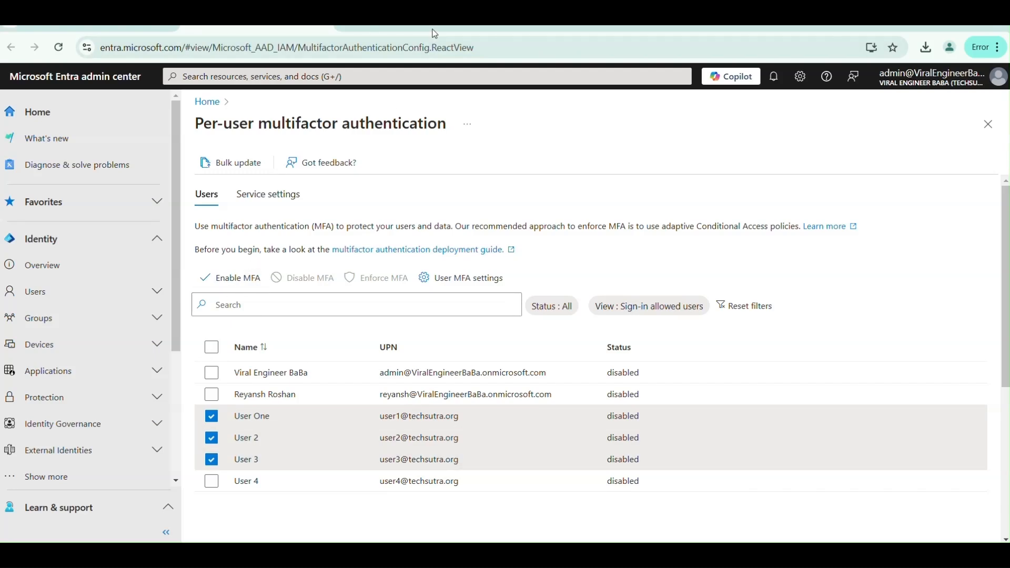
# - Return to the Active users tab and select User 4
pyautogui.click(145, 27)
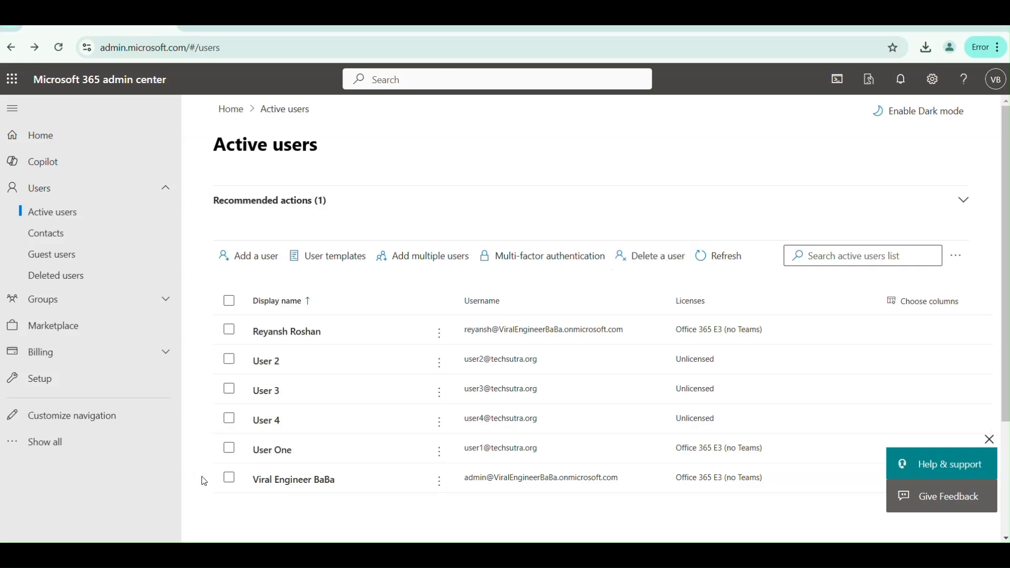
pyautogui.click(229, 419)
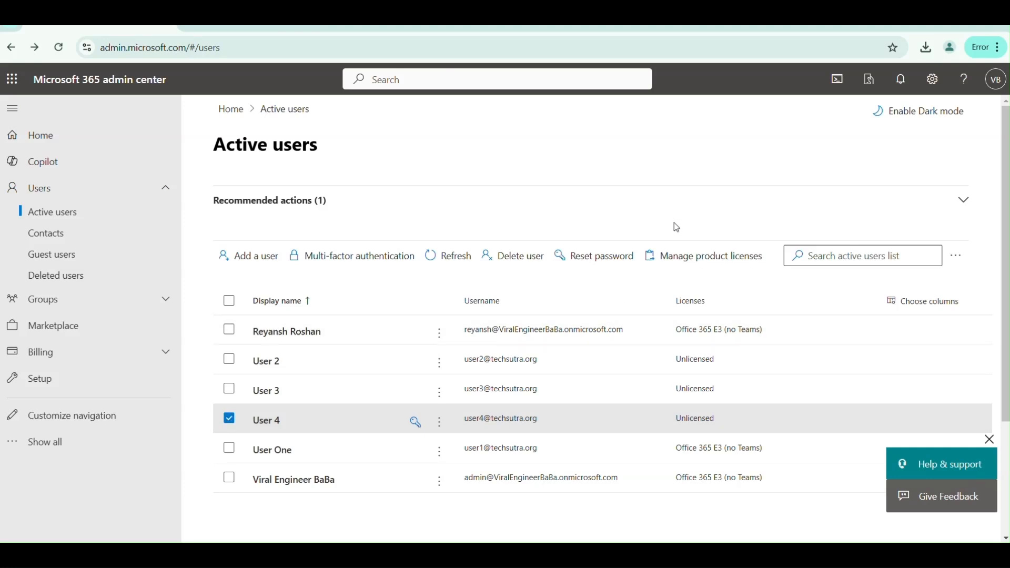
# - Delete User 4, refresh the list to five users, and view the Deleted users page
pyautogui.click(518, 261)
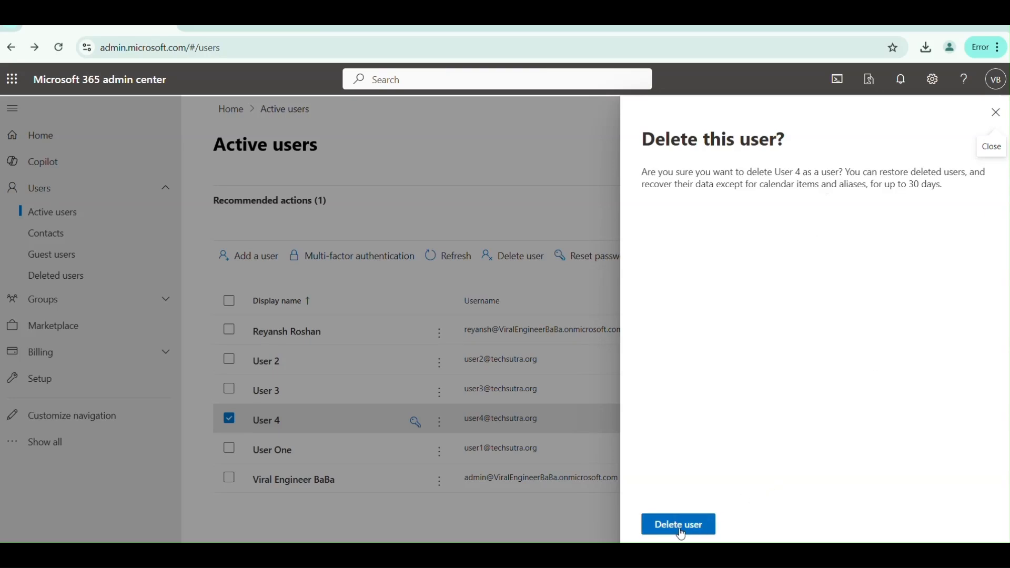
pyautogui.click(681, 531)
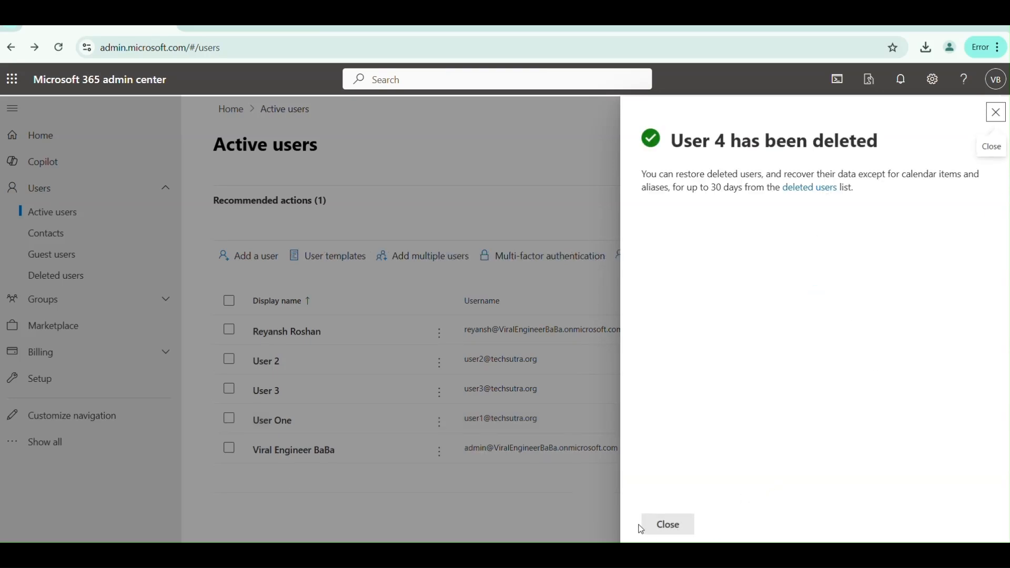
pyautogui.click(665, 524)
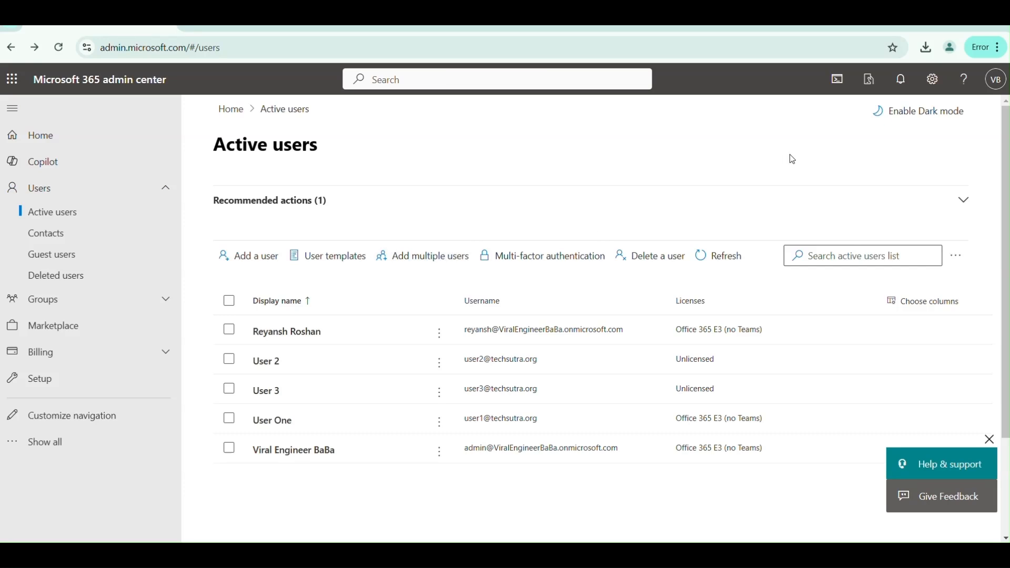
pyautogui.click(721, 258)
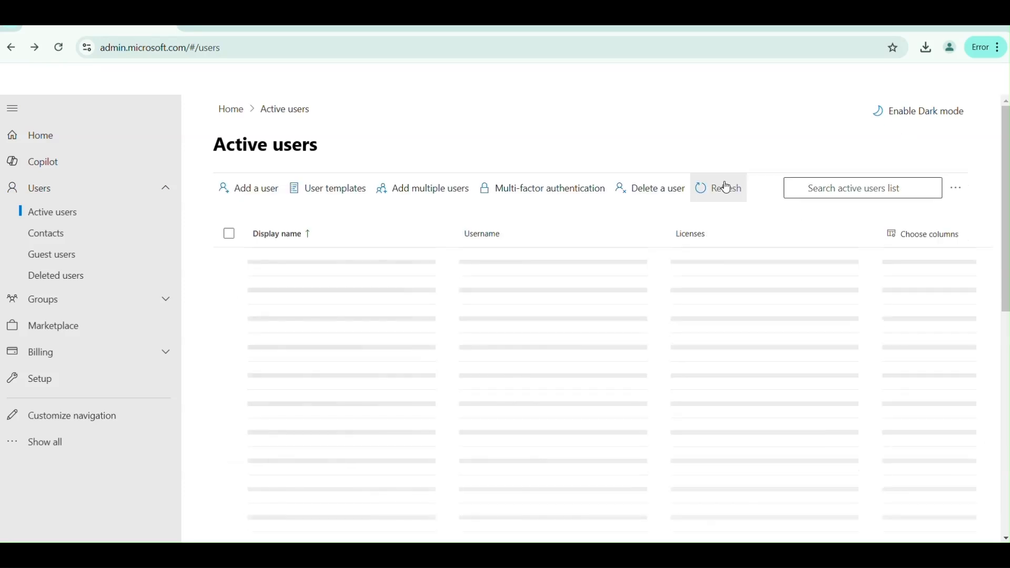
pyautogui.click(727, 190)
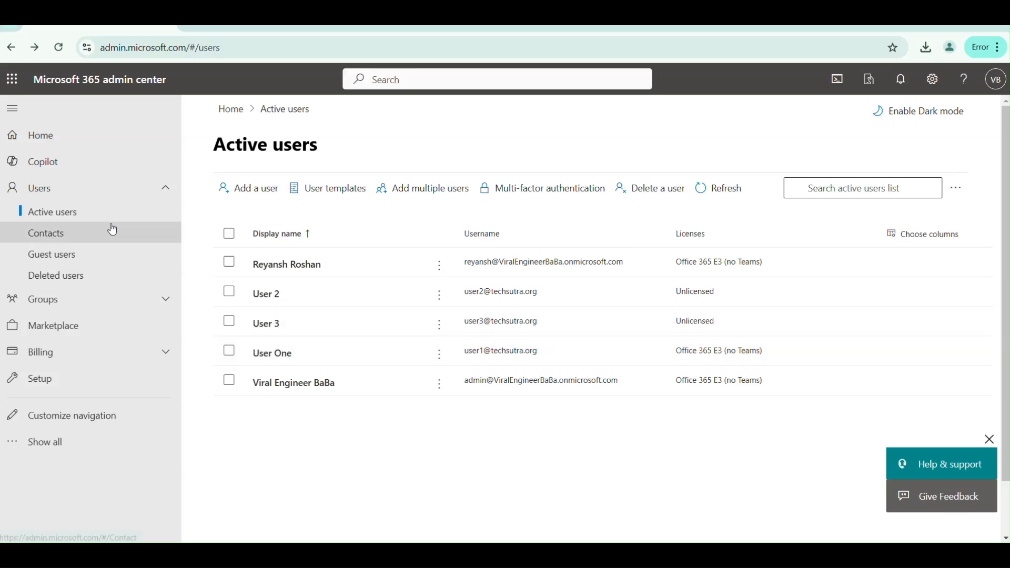
pyautogui.click(55, 282)
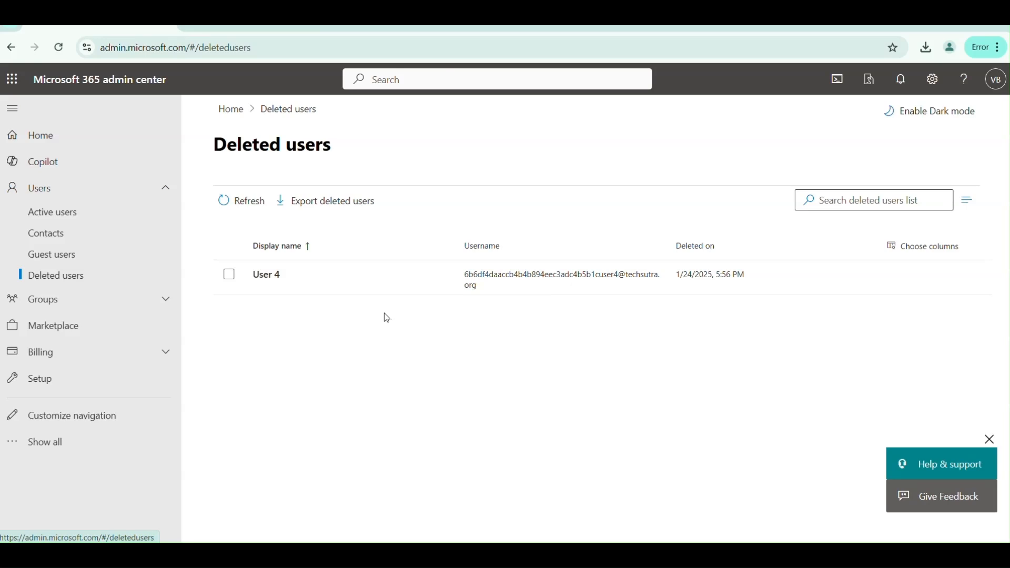
pyautogui.click(64, 216)
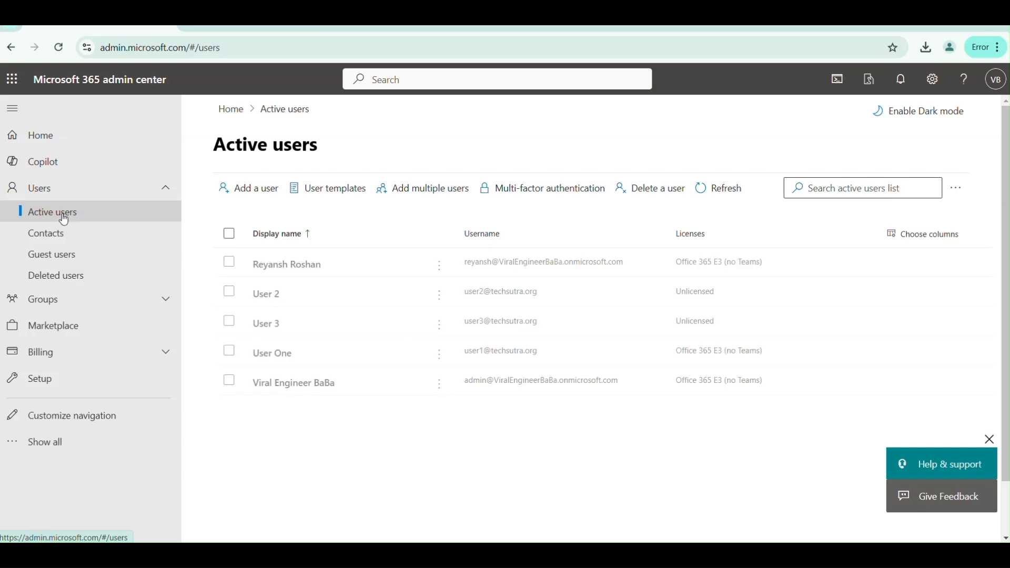
pyautogui.click(231, 296)
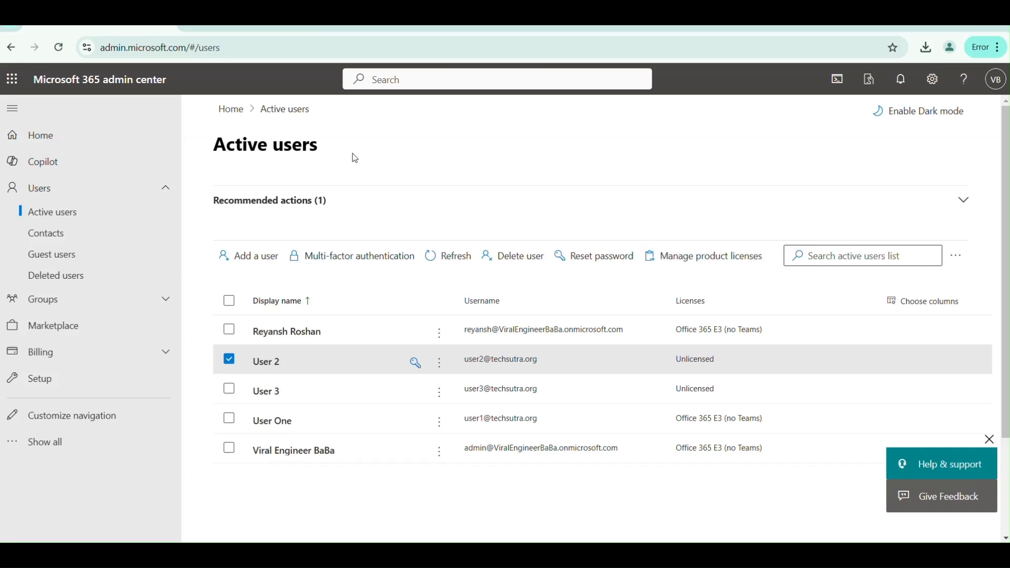
pyautogui.click(56, 235)
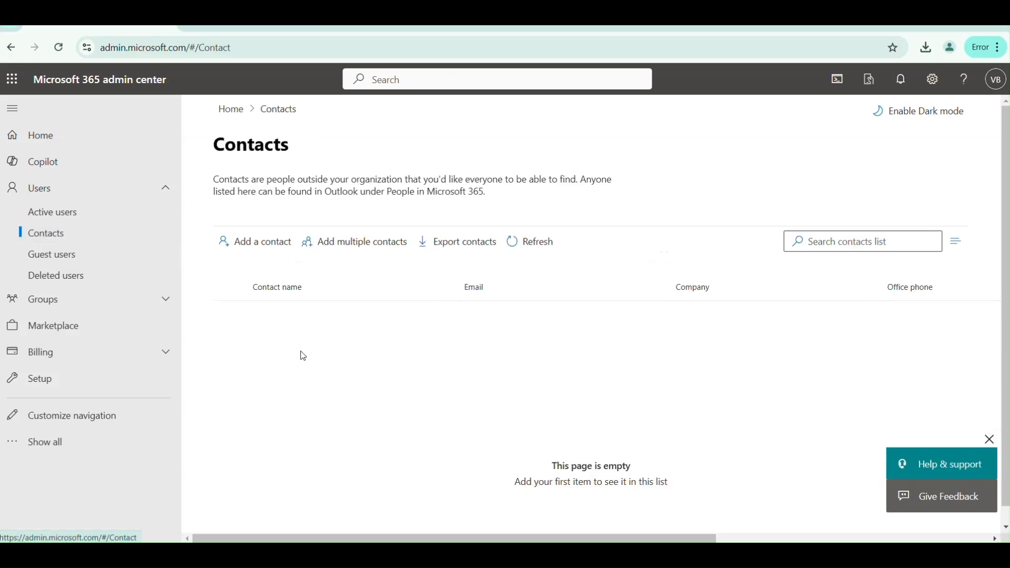
pyautogui.click(268, 252)
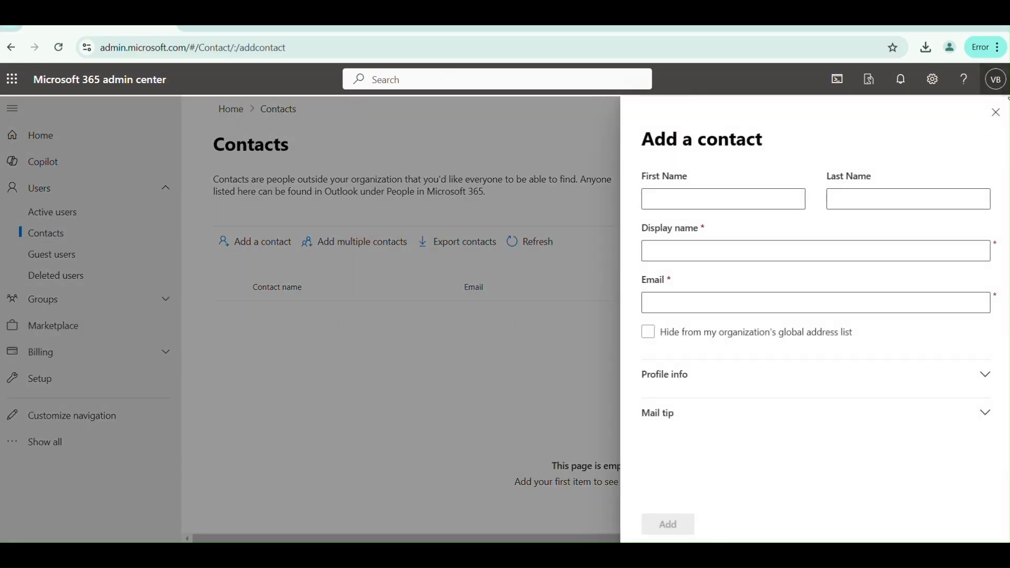
pyautogui.click(998, 112)
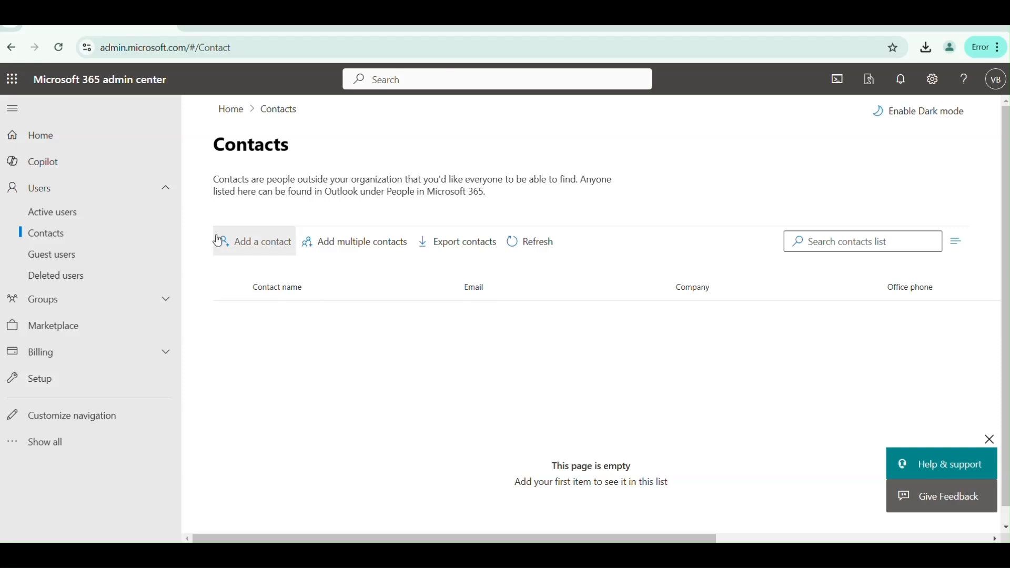
pyautogui.click(66, 263)
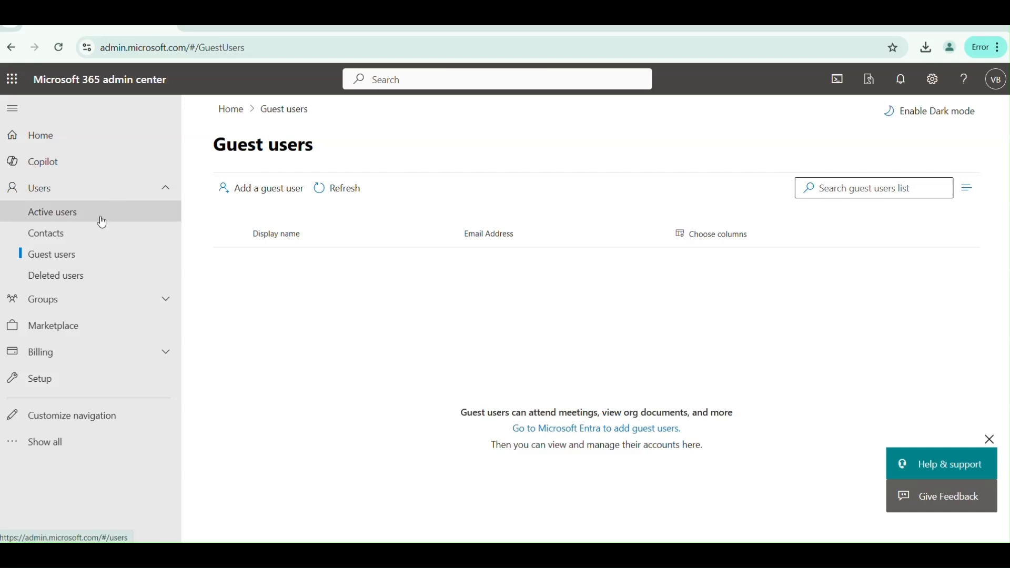
pyautogui.click(80, 236)
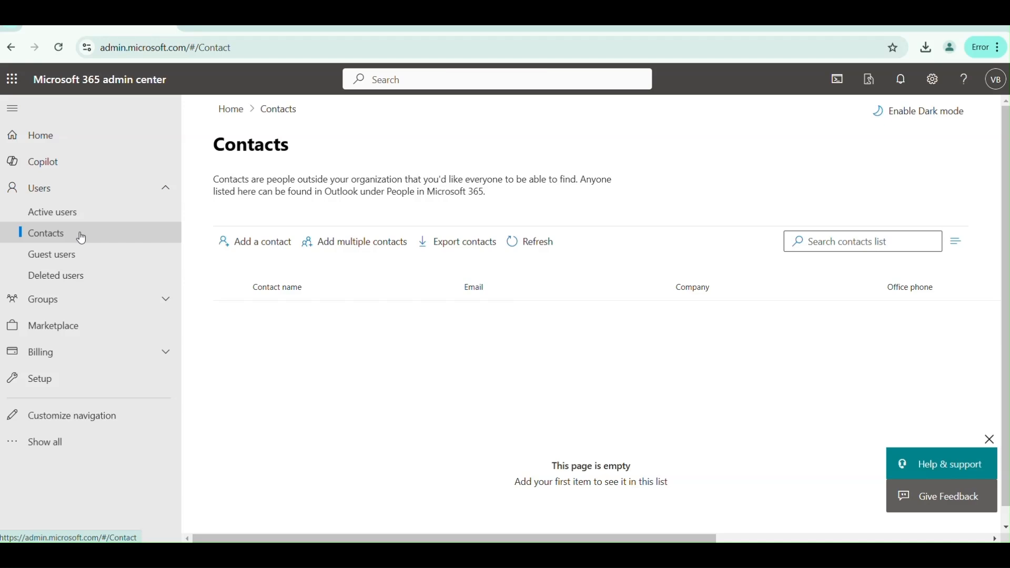
pyautogui.click(84, 212)
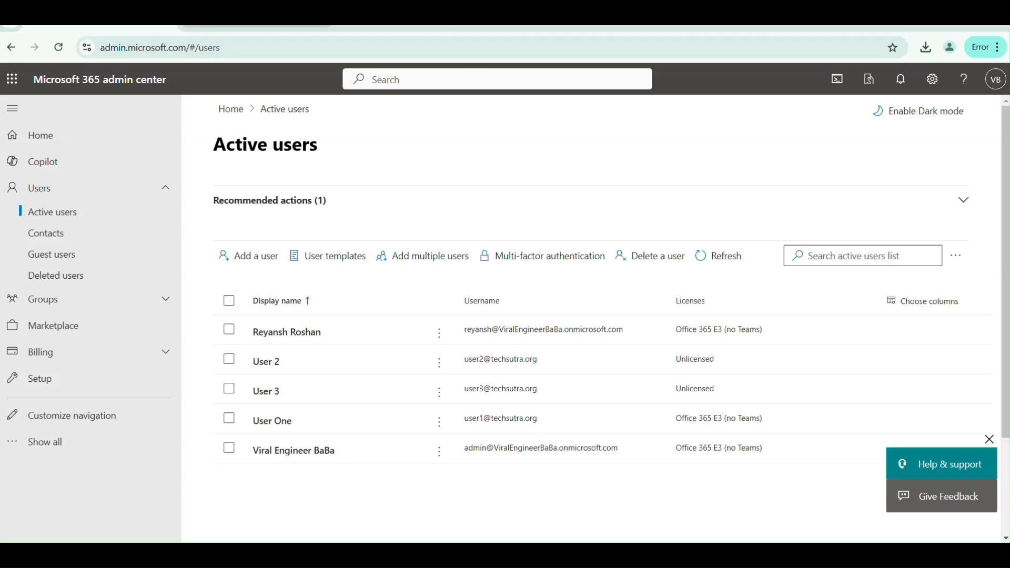
# - Bring up the All users list in Microsoft Entra admin center
pyautogui.click(255, 23)
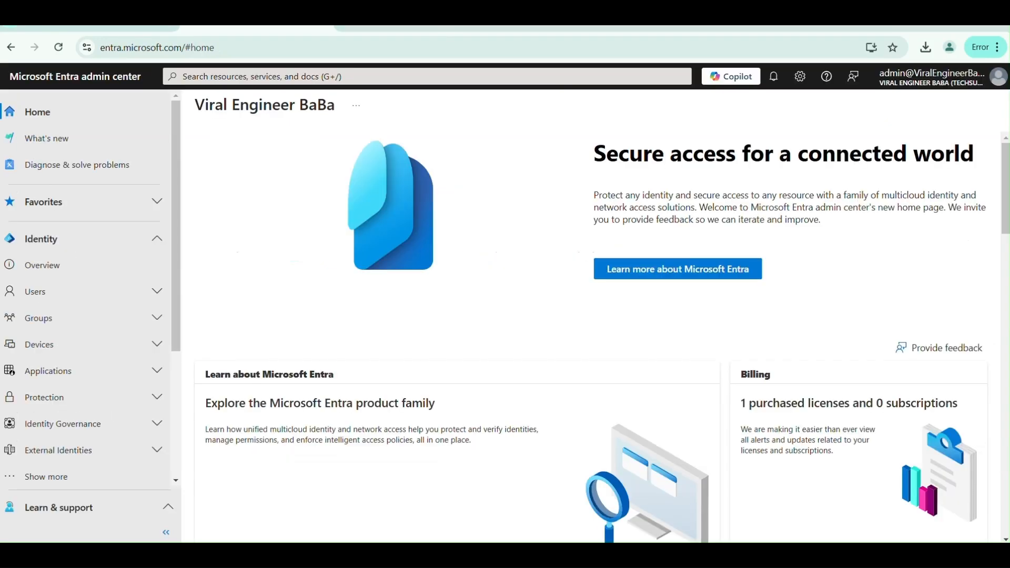
pyautogui.click(379, 24)
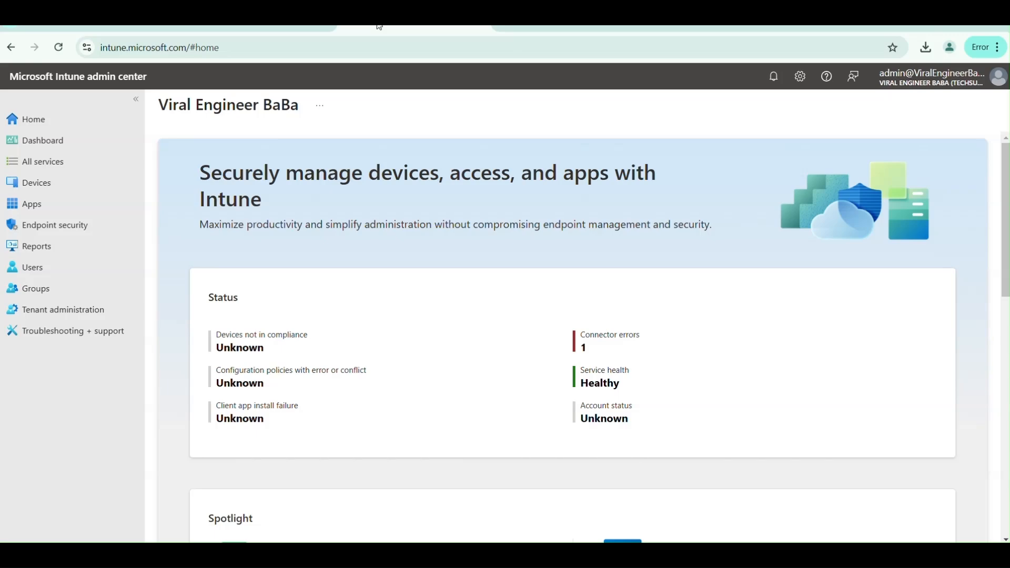
pyautogui.click(239, 25)
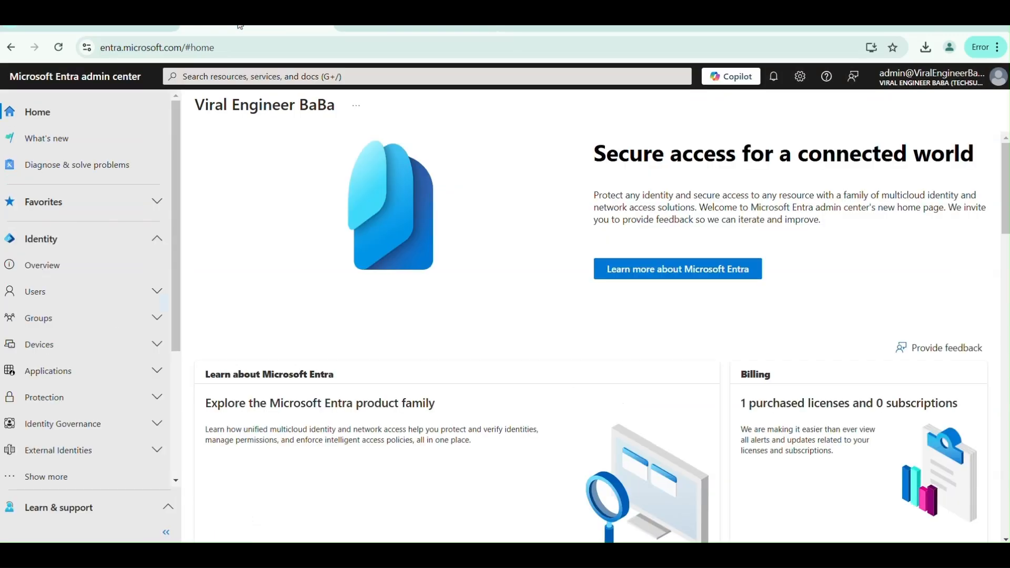
pyautogui.click(154, 291)
pyautogui.click(70, 319)
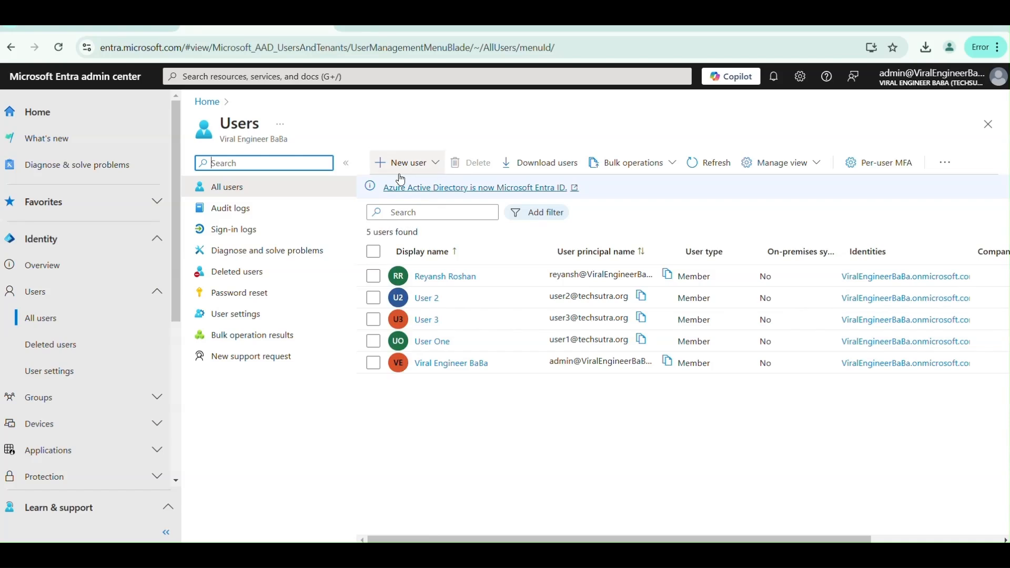
# - Look over the new-user options and the bulk user operations menu
pyautogui.click(406, 164)
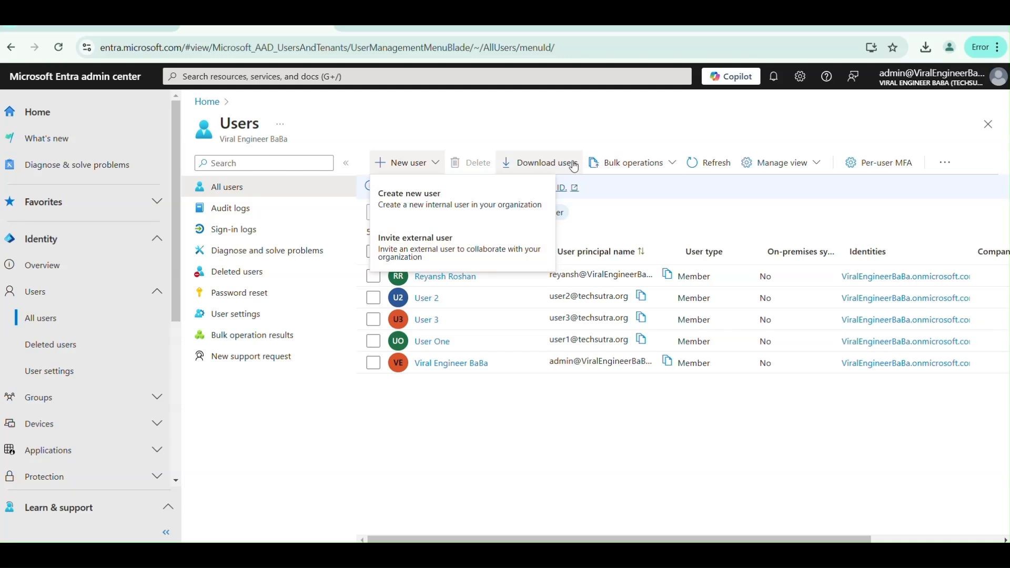
pyautogui.click(651, 164)
pyautogui.click(652, 163)
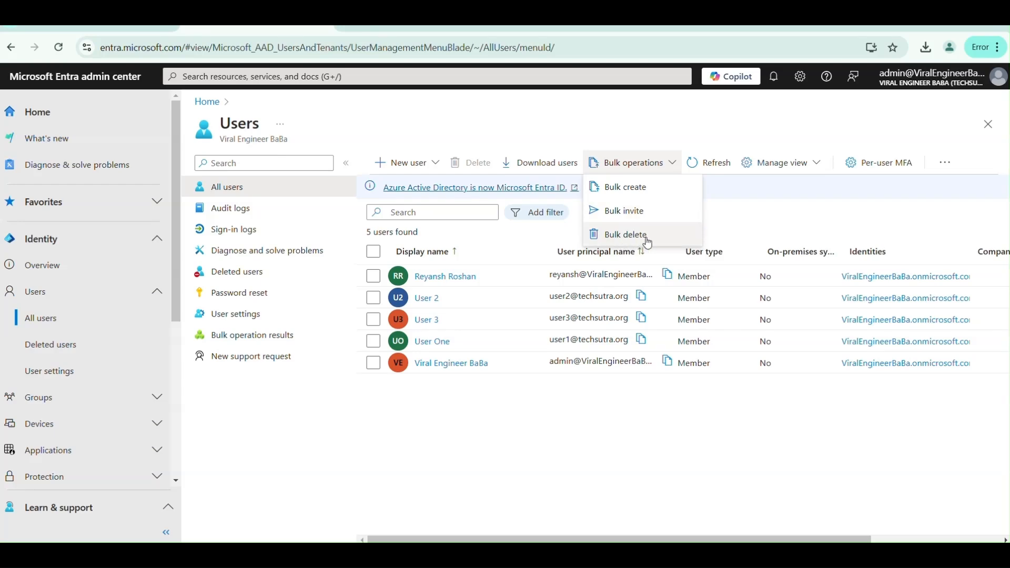
# - View the per-user MFA page, close it, and return to Intune admin center
pyautogui.click(871, 165)
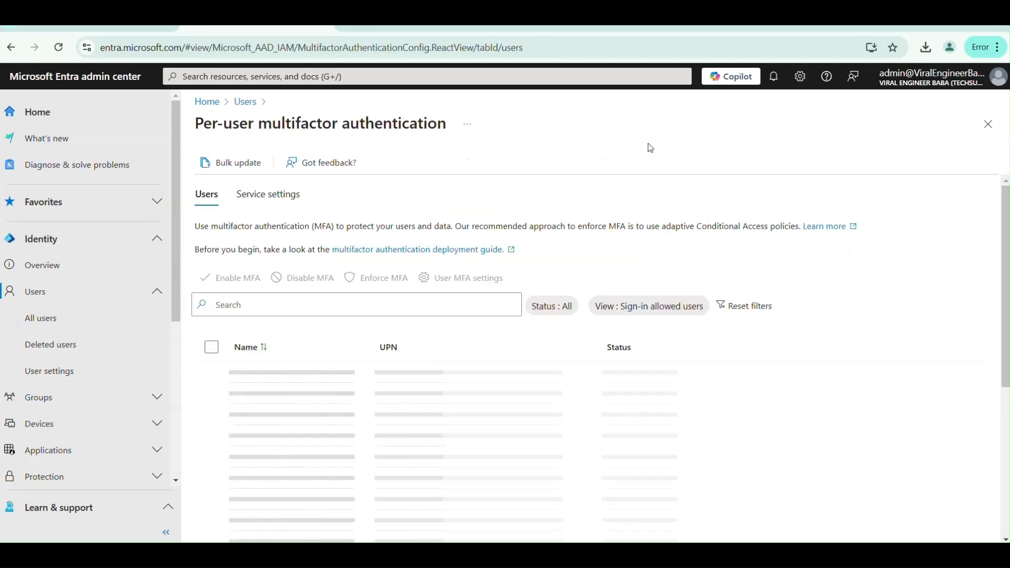
pyautogui.click(991, 128)
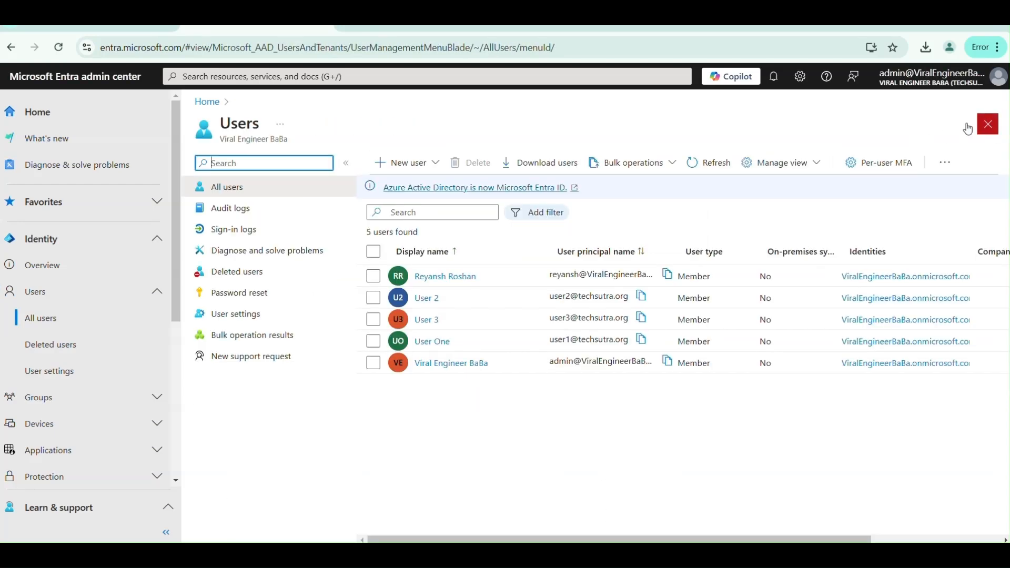
pyautogui.click(377, 23)
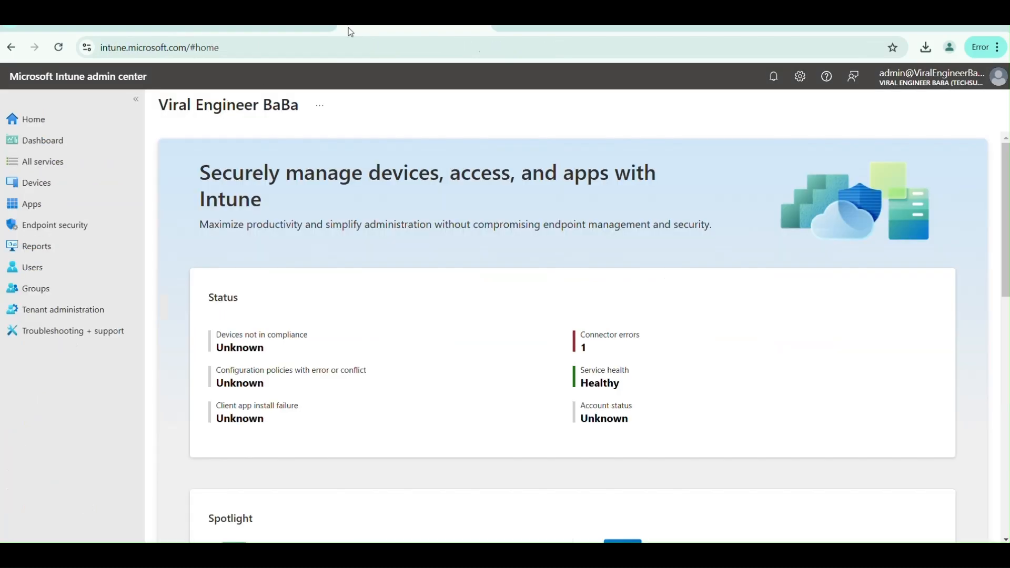
# - Review Intune's Users page listing five accounts, then return to Microsoft 365 admin center
pyautogui.click(59, 273)
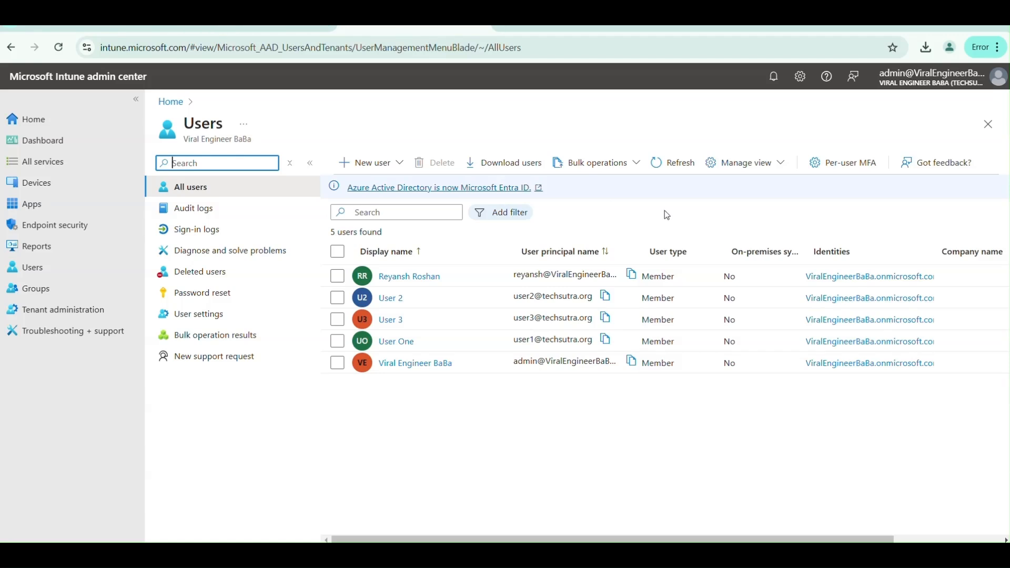
pyautogui.click(431, 28)
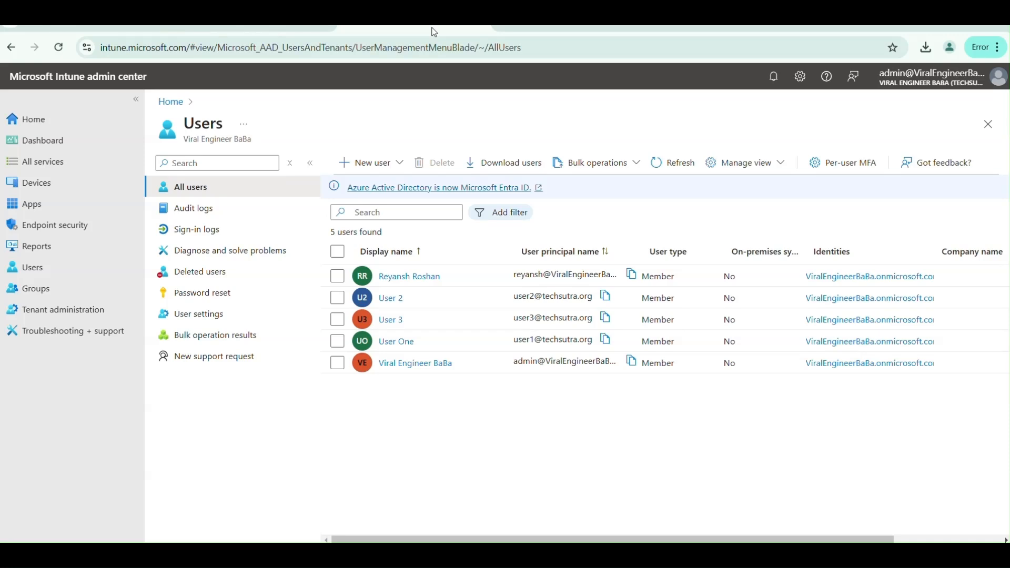
pyautogui.click(434, 32)
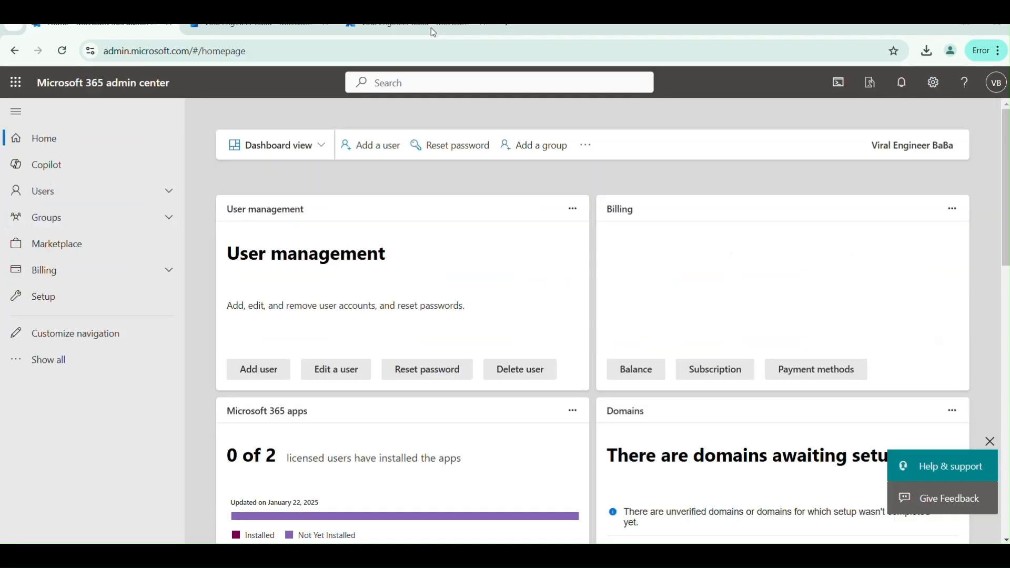
# - From Groups > Active groups, launch the Add a Microsoft 365 group wizard
pyautogui.click(68, 218)
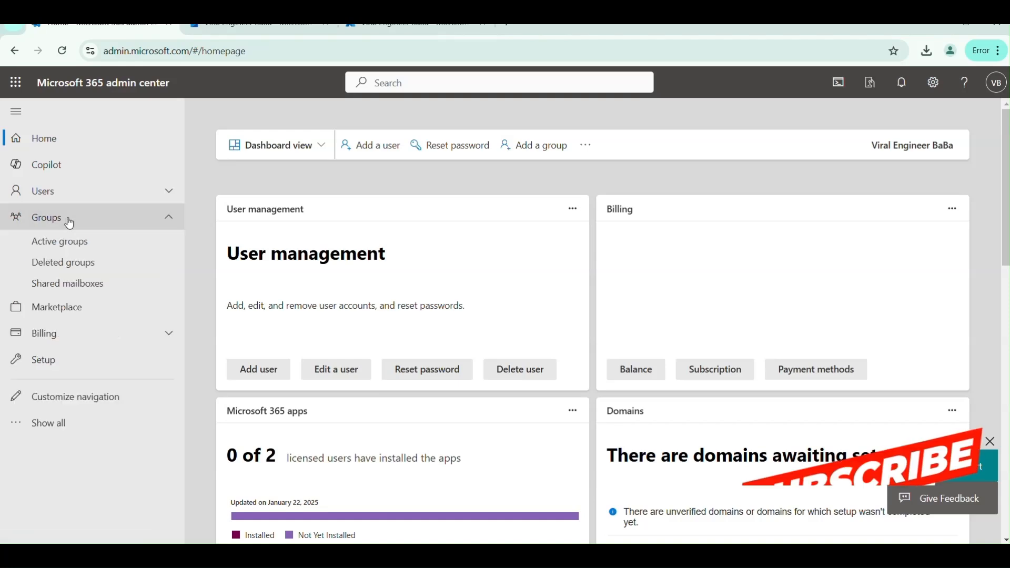
pyautogui.click(78, 246)
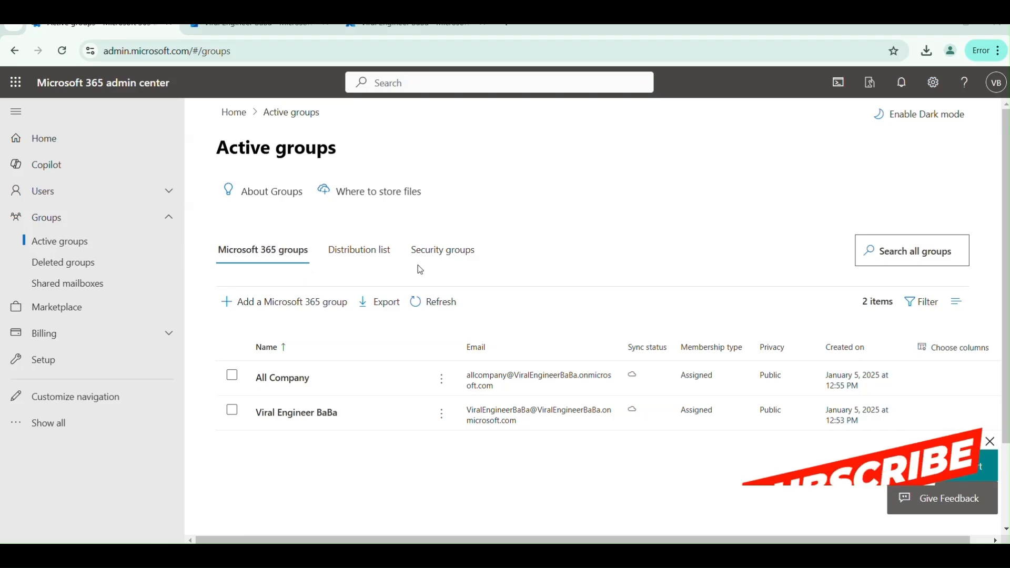
pyautogui.click(270, 301)
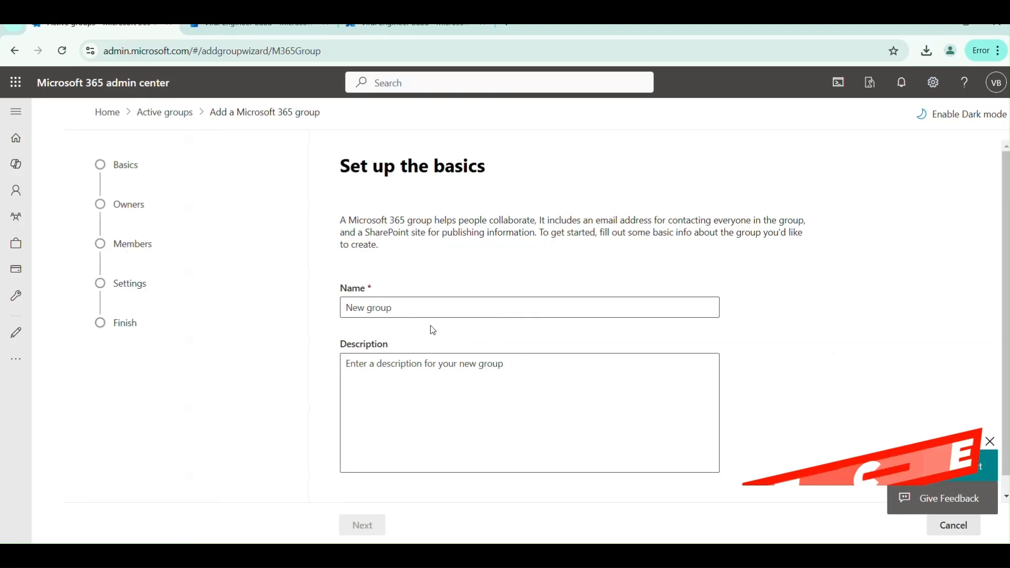
# - Name the group MSG1 with the description 'test'
pyautogui.click(412, 298)
pyautogui.write('MSG1')
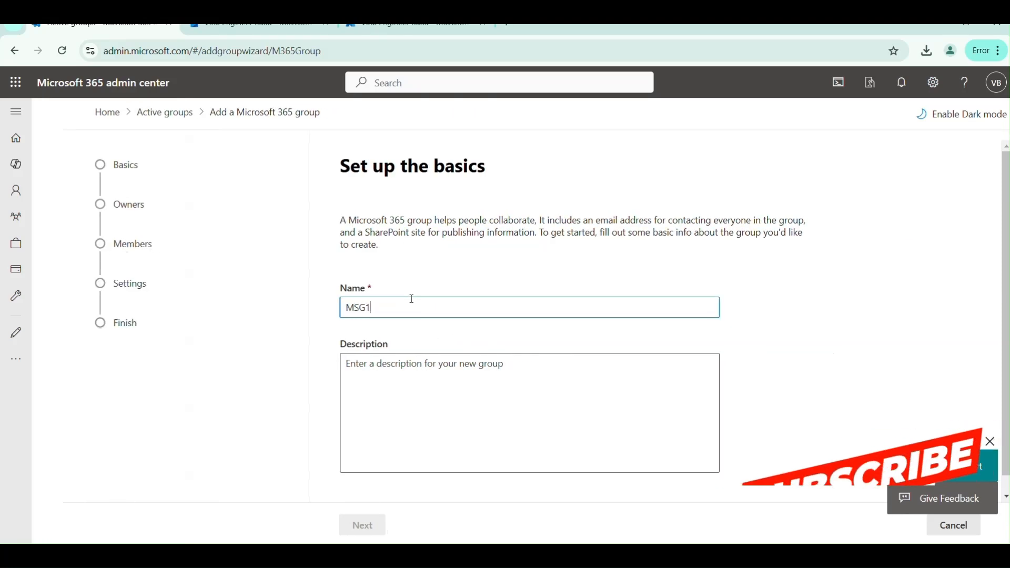
pyautogui.click(417, 403)
pyautogui.write('test')
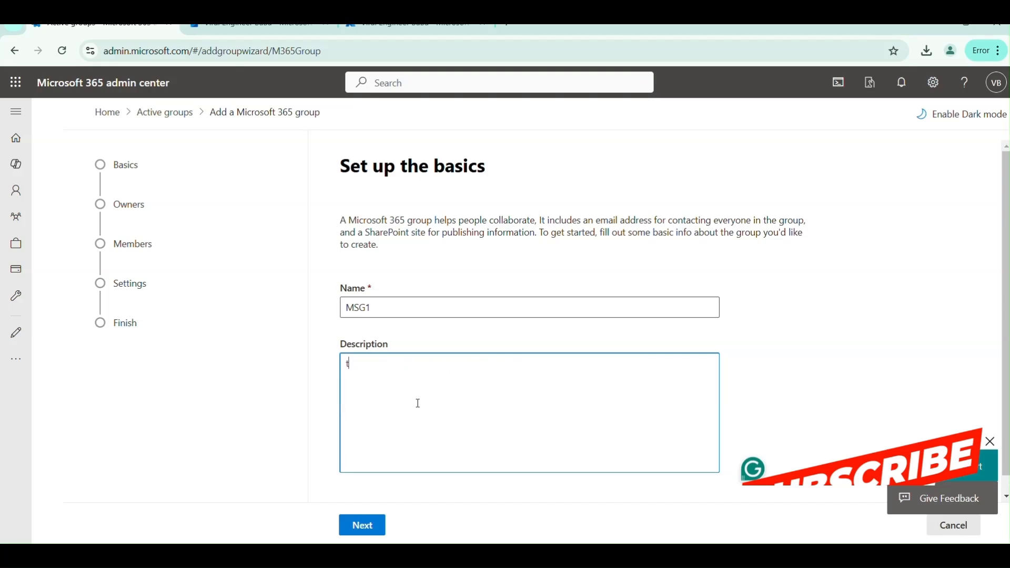
pyautogui.click(368, 526)
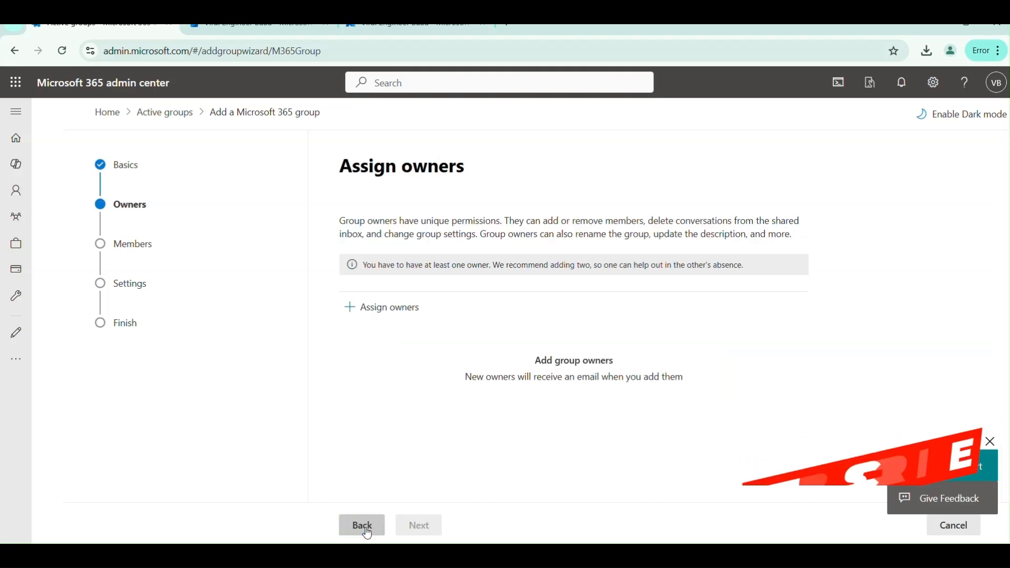
# - Assign one user as the group's owner
pyautogui.click(380, 310)
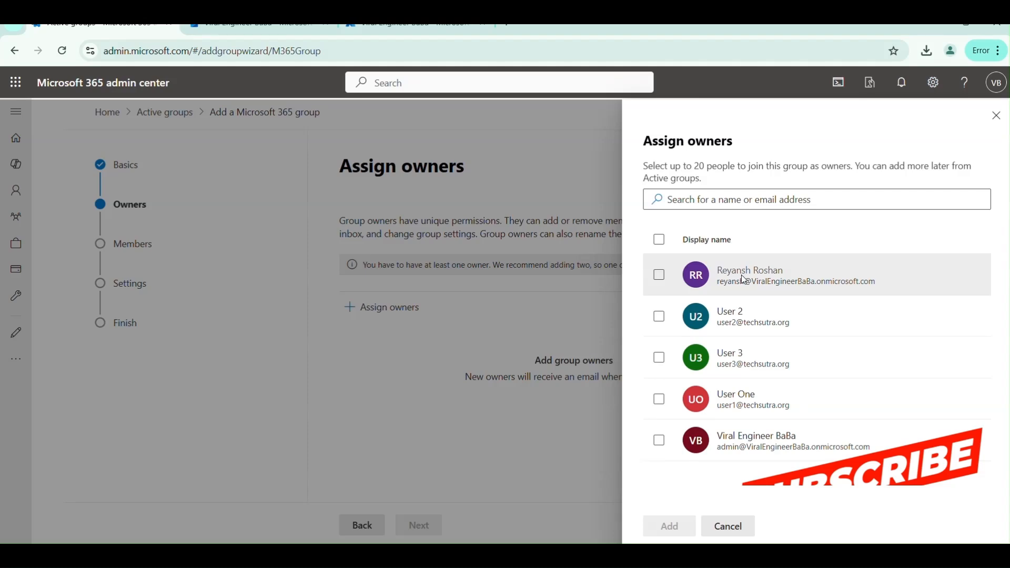
pyautogui.click(660, 275)
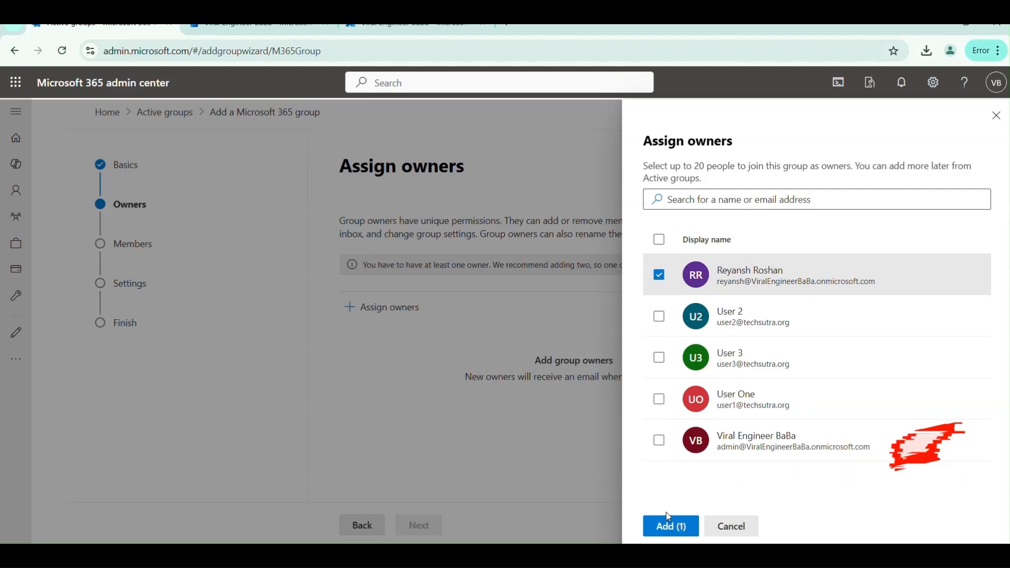
pyautogui.click(668, 526)
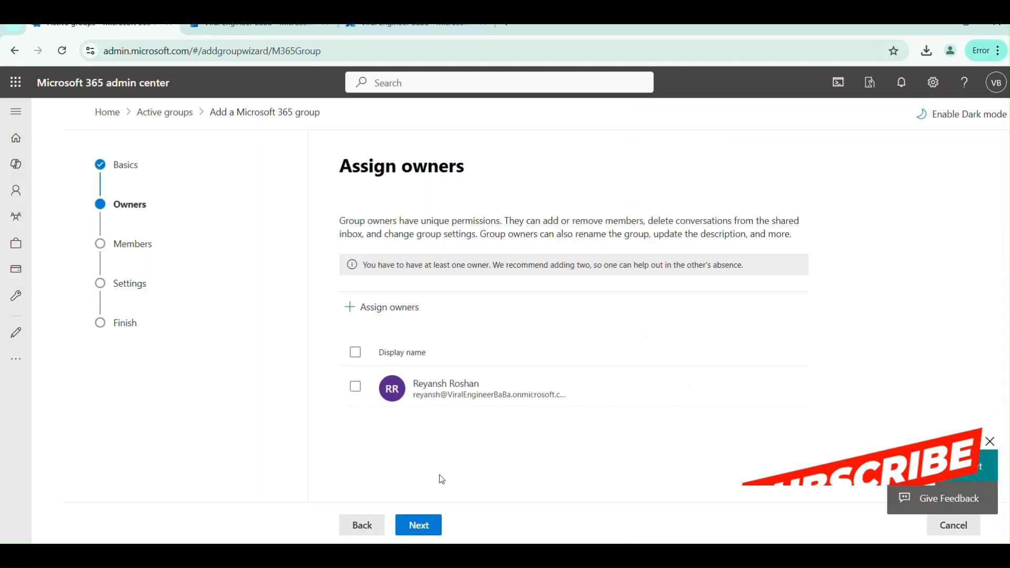
pyautogui.click(420, 526)
# - Add User 2, User 3 and User One as group members
pyautogui.click(401, 290)
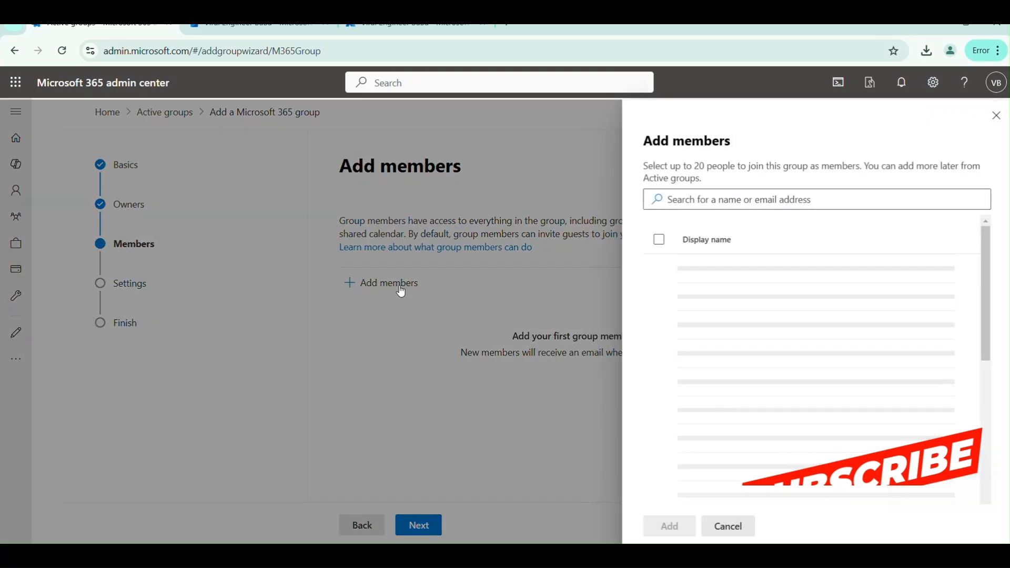
pyautogui.click(660, 316)
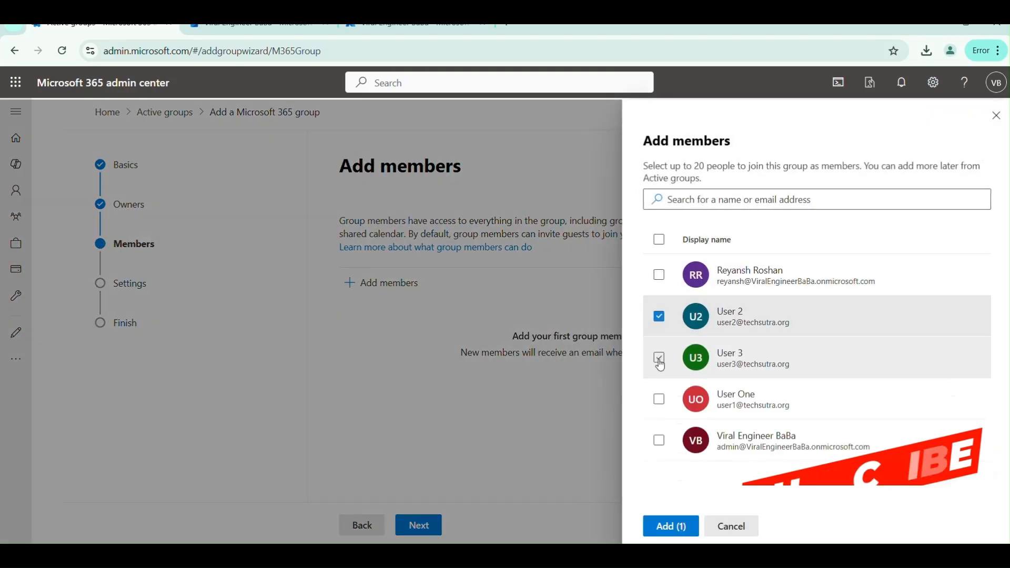
pyautogui.click(659, 357)
pyautogui.click(659, 399)
pyautogui.click(671, 527)
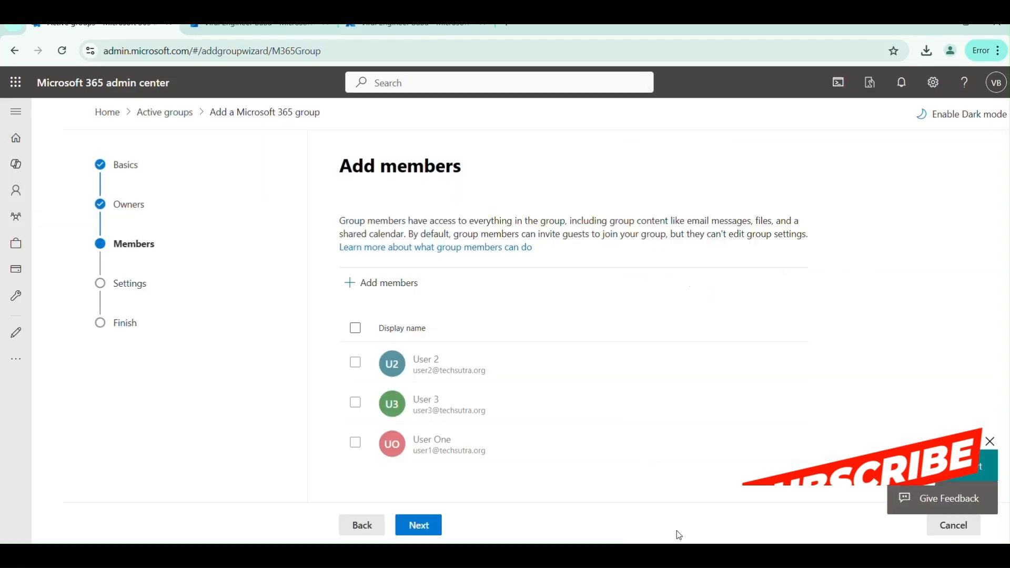
pyautogui.click(421, 524)
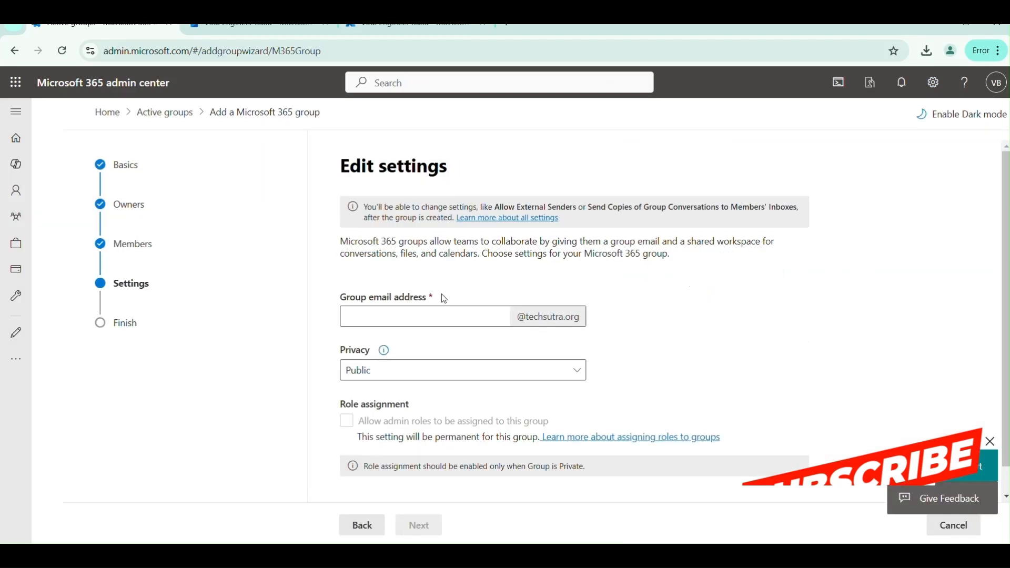
# - Set the group email to MSG1 with Public privacy and create the group
pyautogui.click(410, 320)
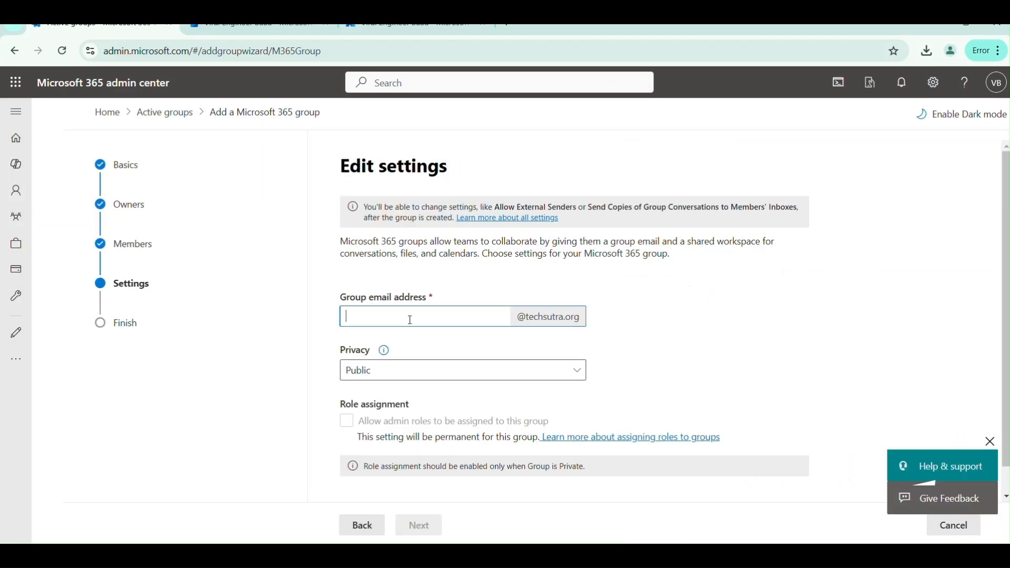
pyautogui.write('MSG')
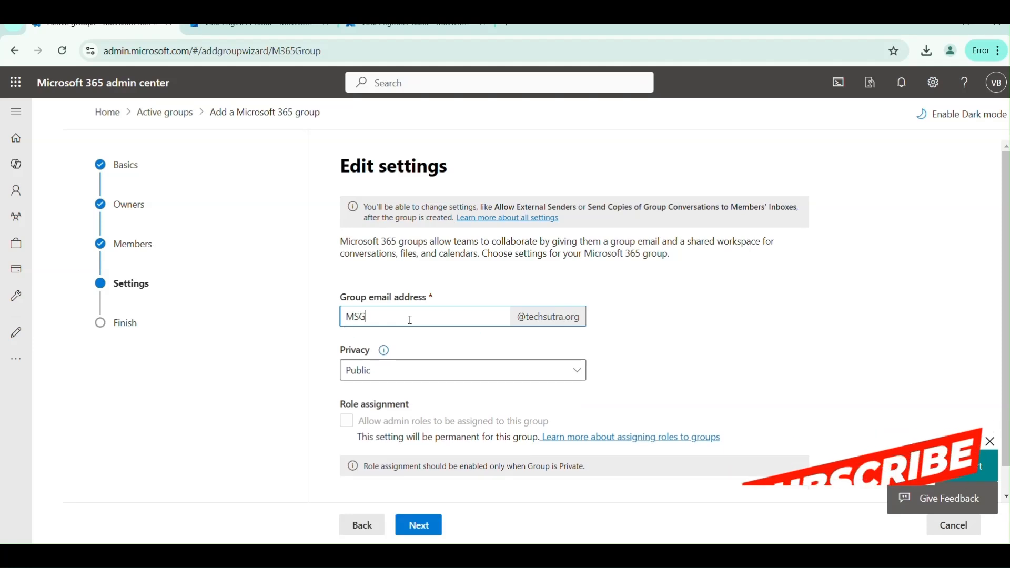
pyautogui.write('1')
pyautogui.click(542, 375)
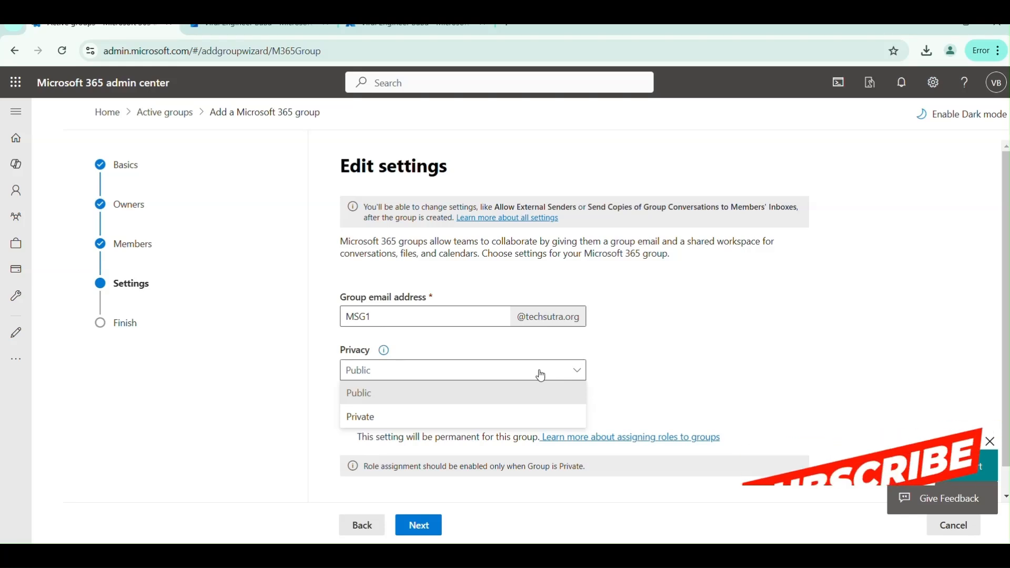
pyautogui.scroll(-1, 541, 375)
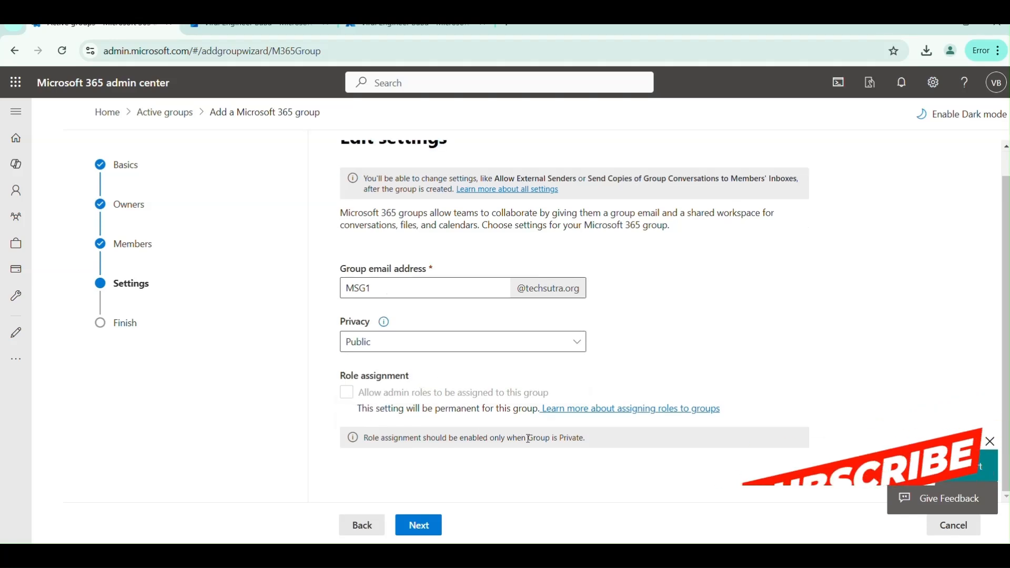
pyautogui.moveTo(526, 439); pyautogui.dragTo(588, 441)
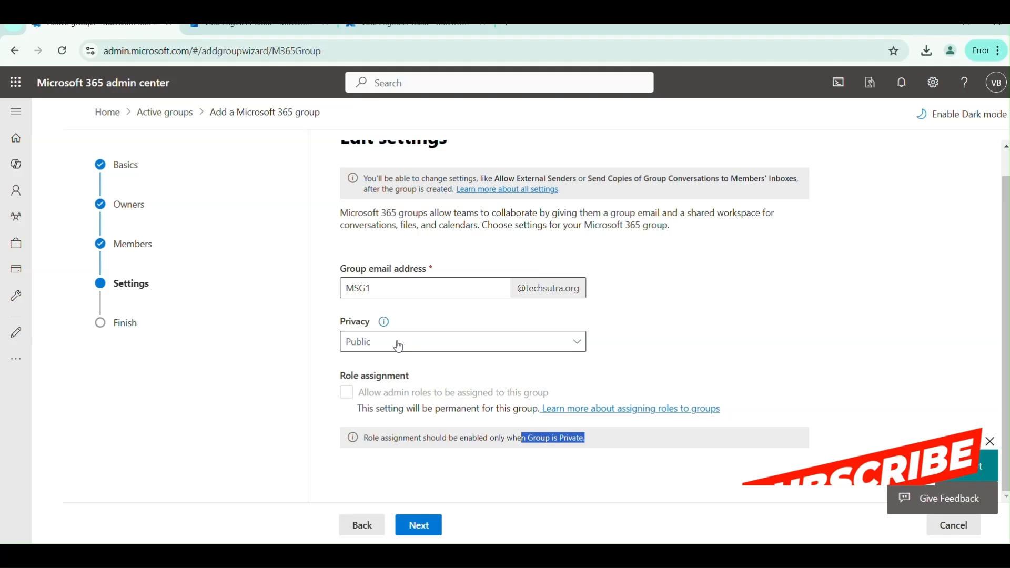
pyautogui.click(425, 526)
pyautogui.click(448, 526)
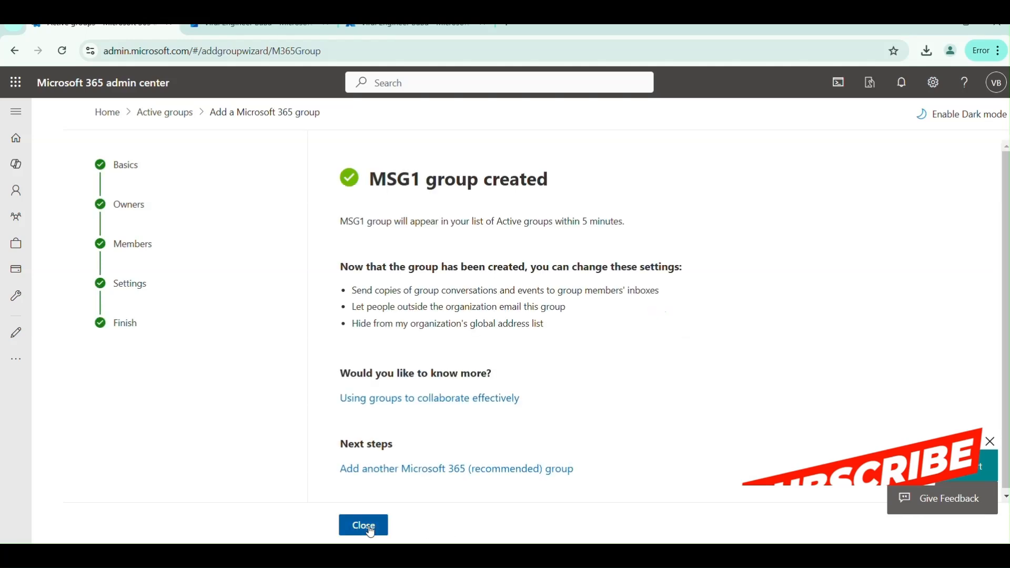
pyautogui.click(362, 525)
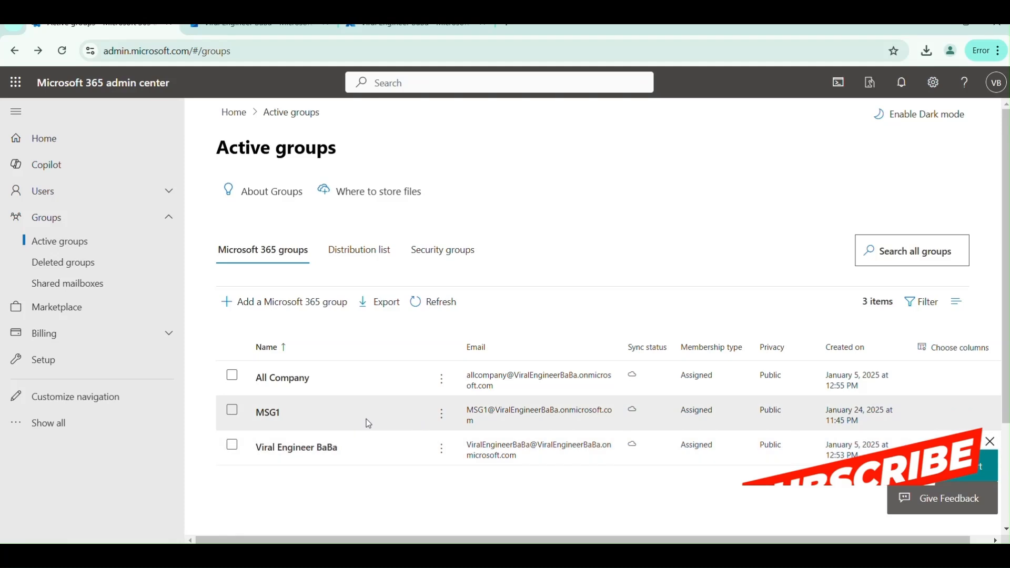
# - Check the Distribution list tab, then the empty Security groups tab
pyautogui.click(362, 262)
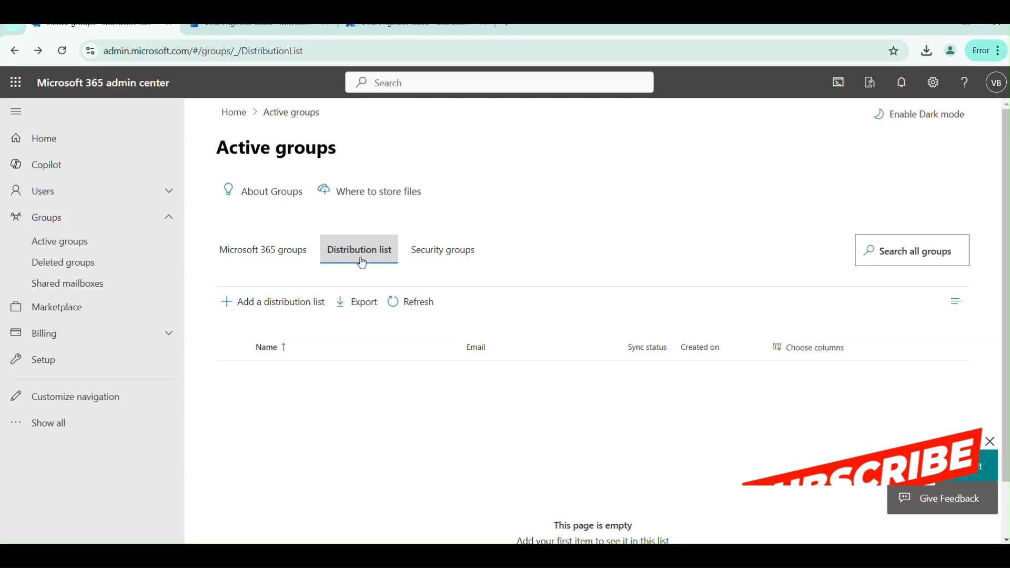
pyautogui.click(443, 251)
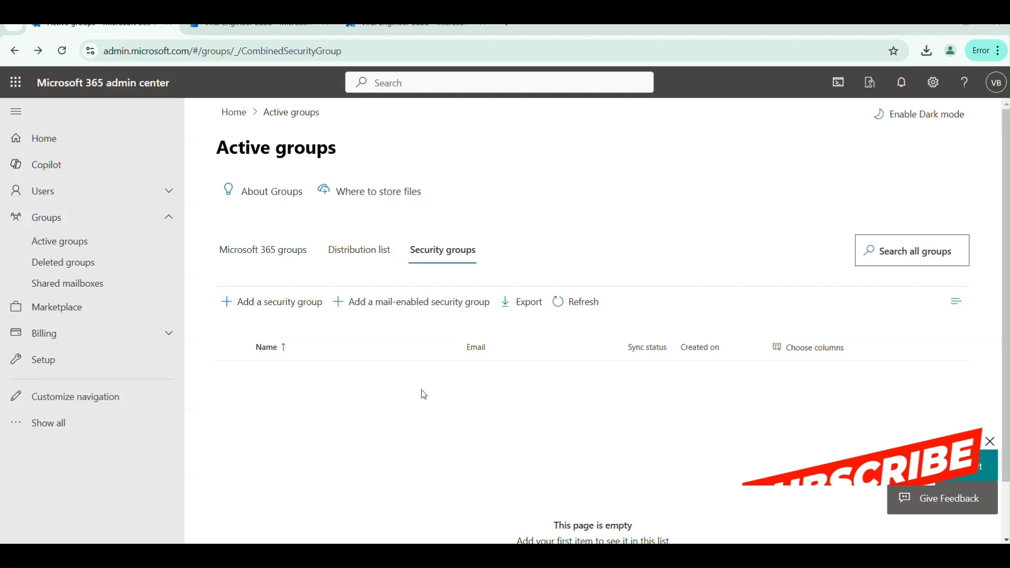
# - Open the Add a security group wizard and discard it unfinished
pyautogui.click(270, 302)
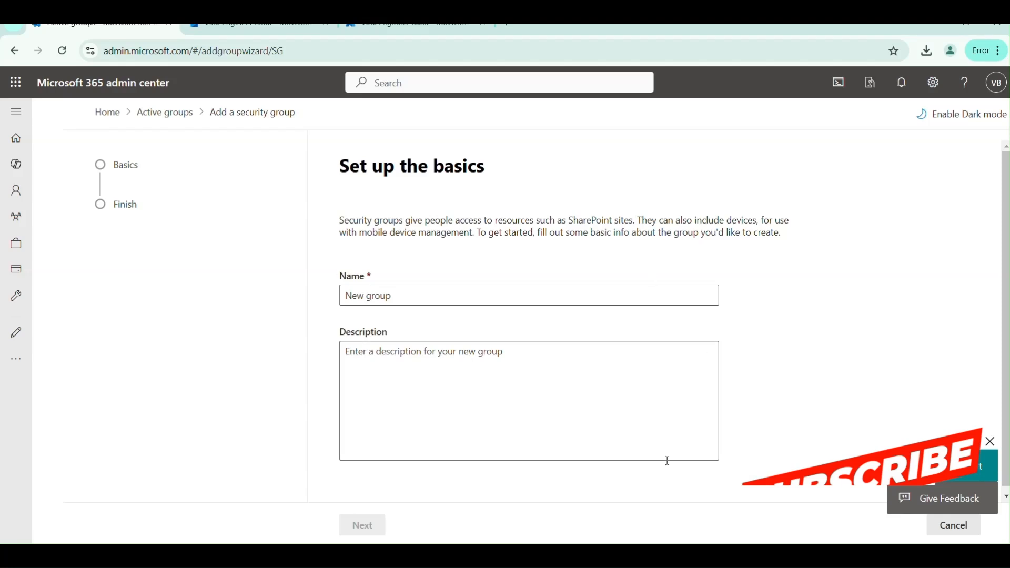
pyautogui.click(948, 530)
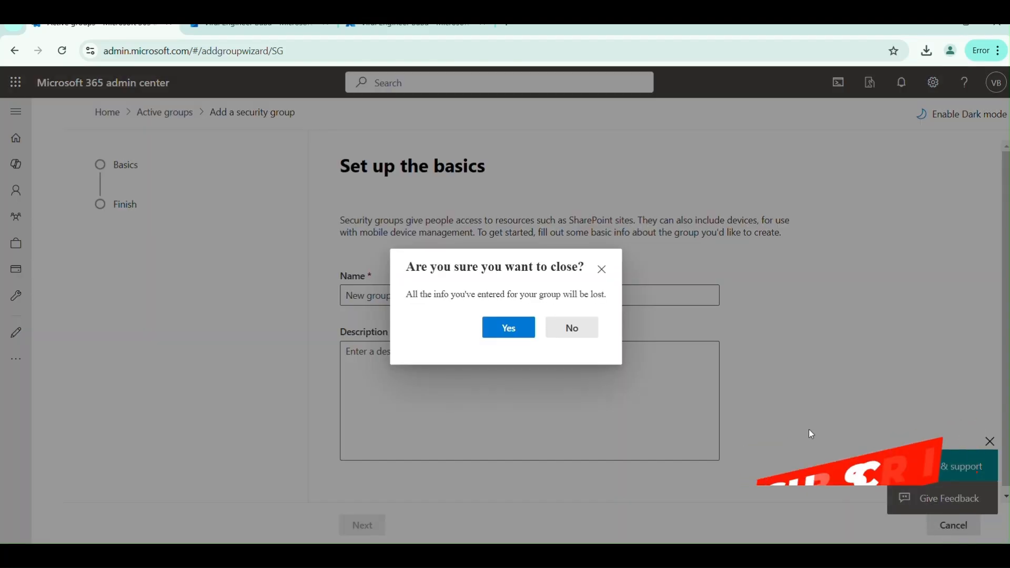
pyautogui.click(499, 329)
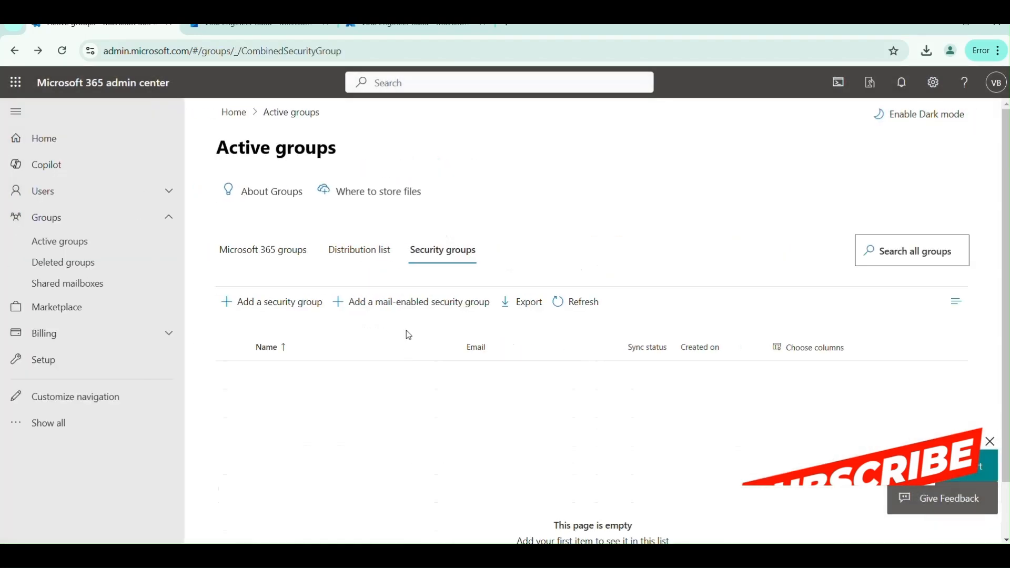
# - Step through the mail-enabled security group wizard, allowing external senders, then discard it
pyautogui.click(399, 304)
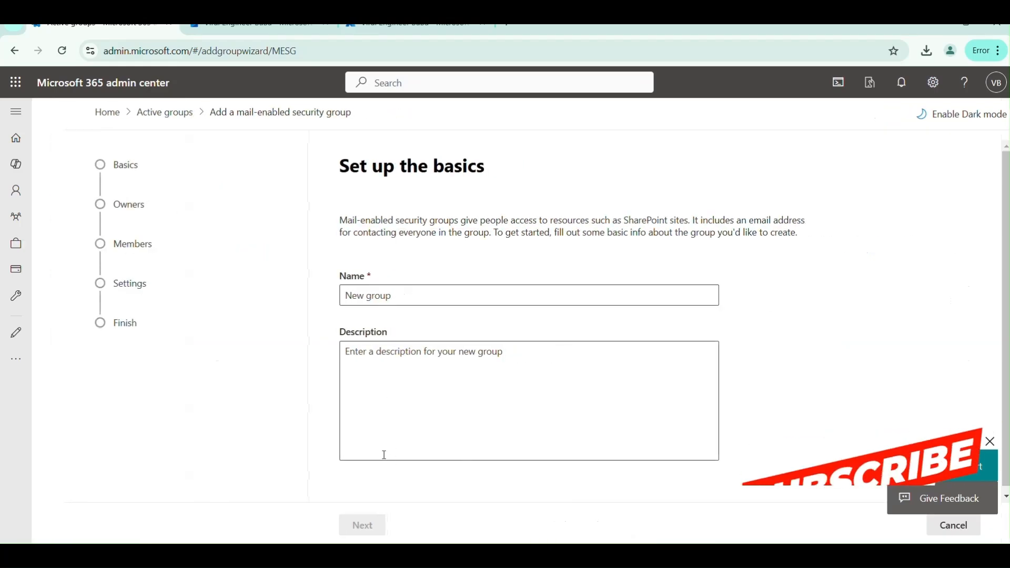
pyautogui.click(121, 206)
pyautogui.click(132, 251)
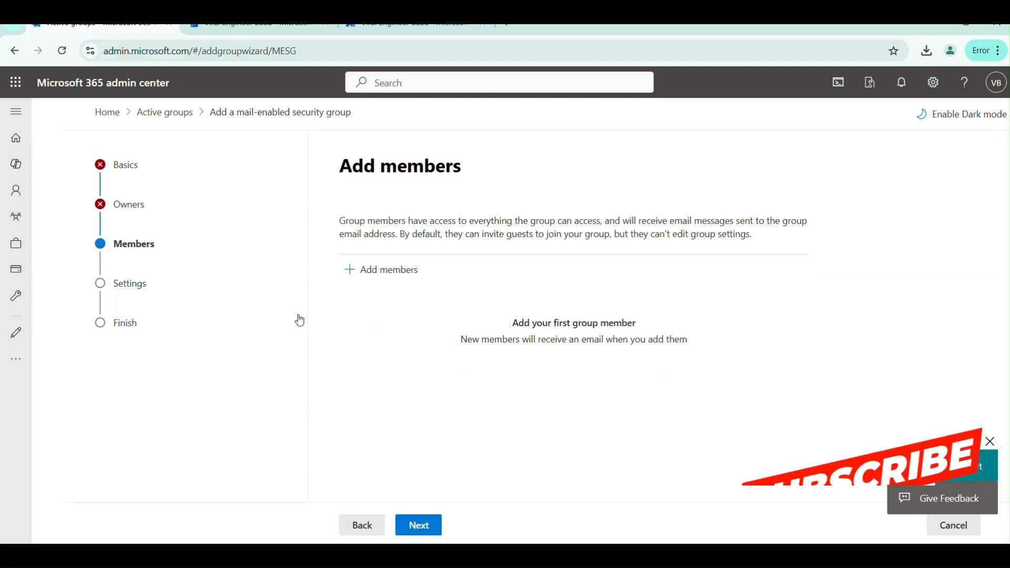
pyautogui.click(120, 284)
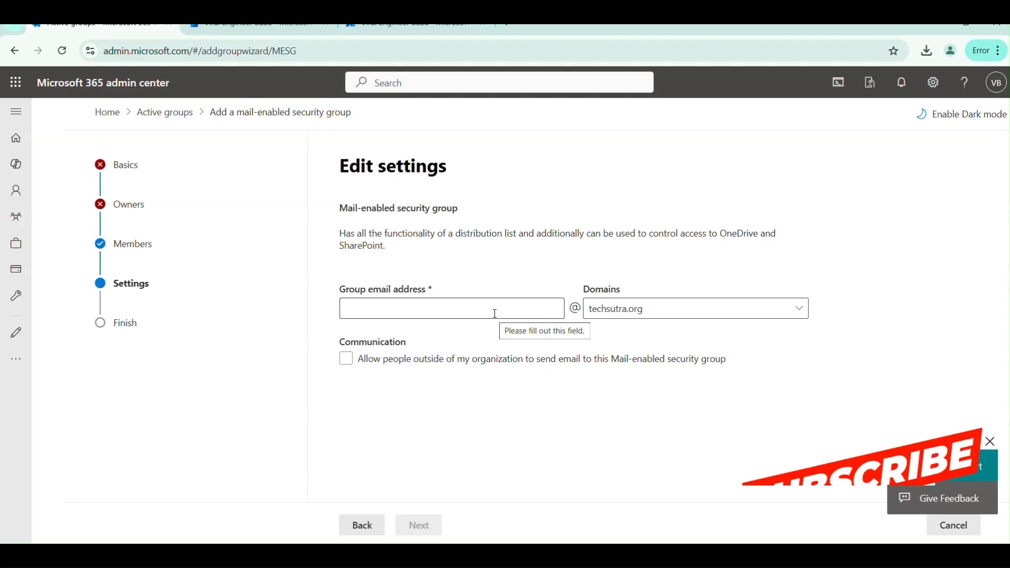
pyautogui.click(347, 362)
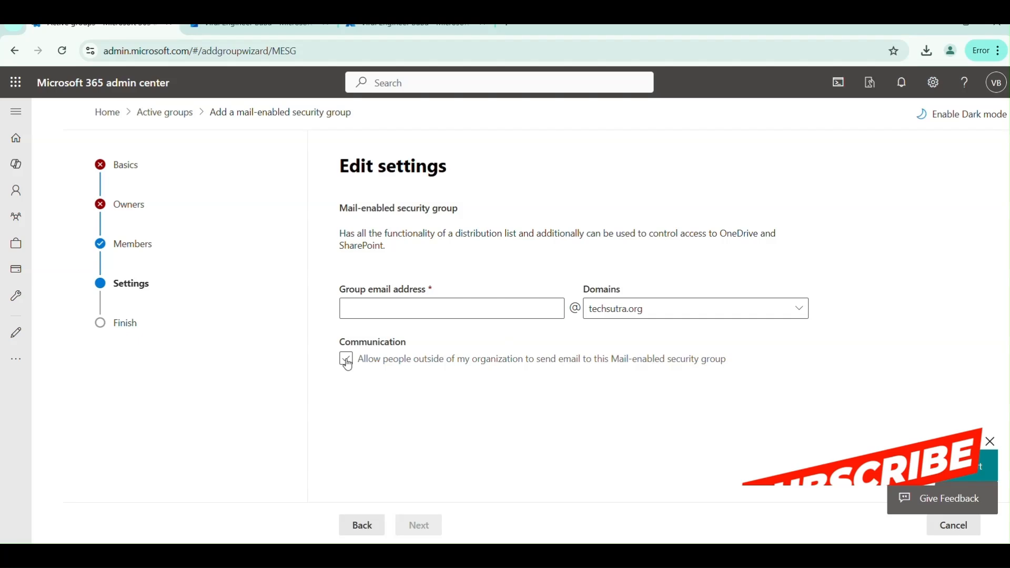
pyautogui.click(419, 525)
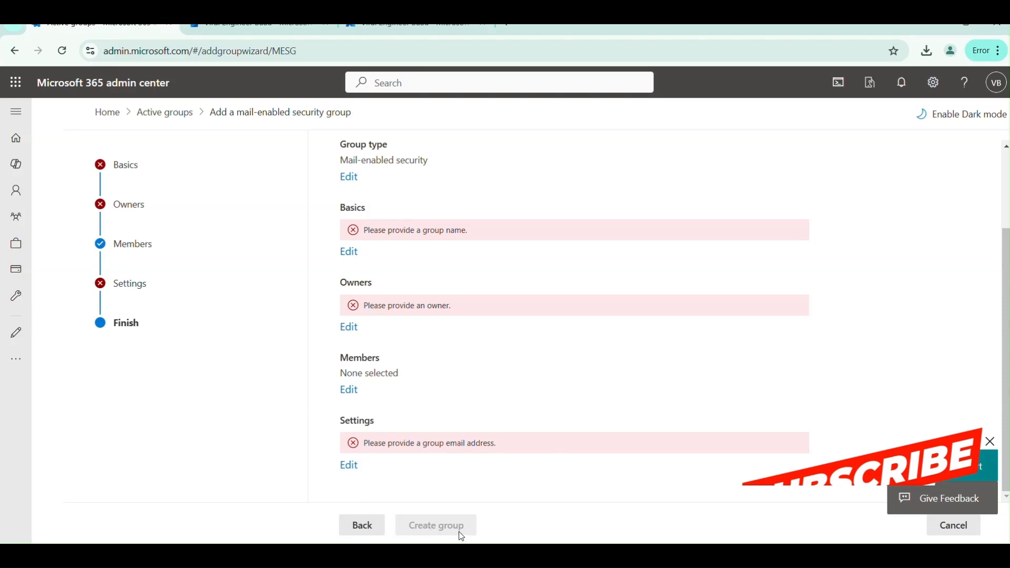
pyautogui.click(952, 525)
pyautogui.click(508, 327)
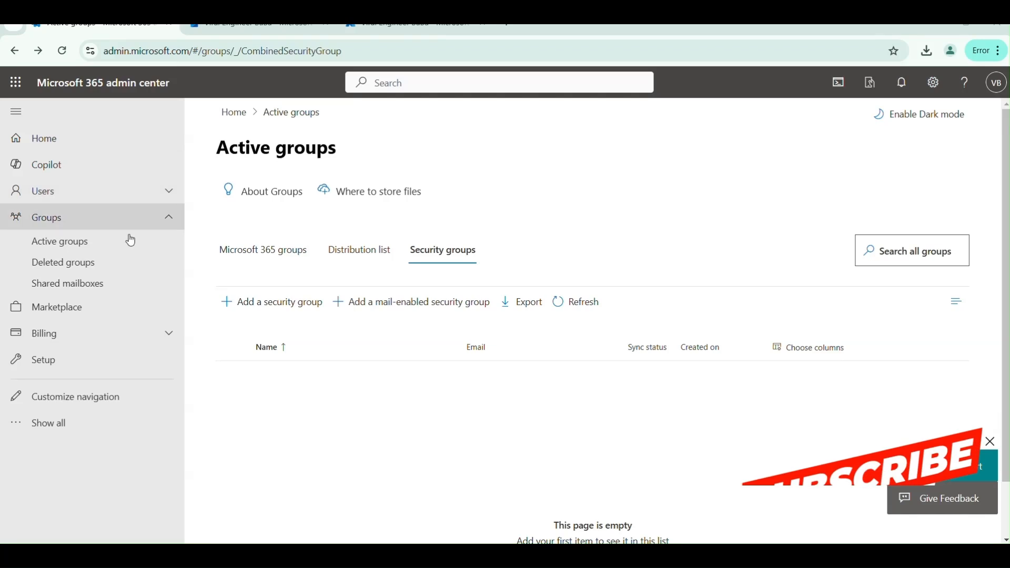
# - Review Deleted groups, selecting the first one, then open the Shared mailboxes page
pyautogui.click(71, 263)
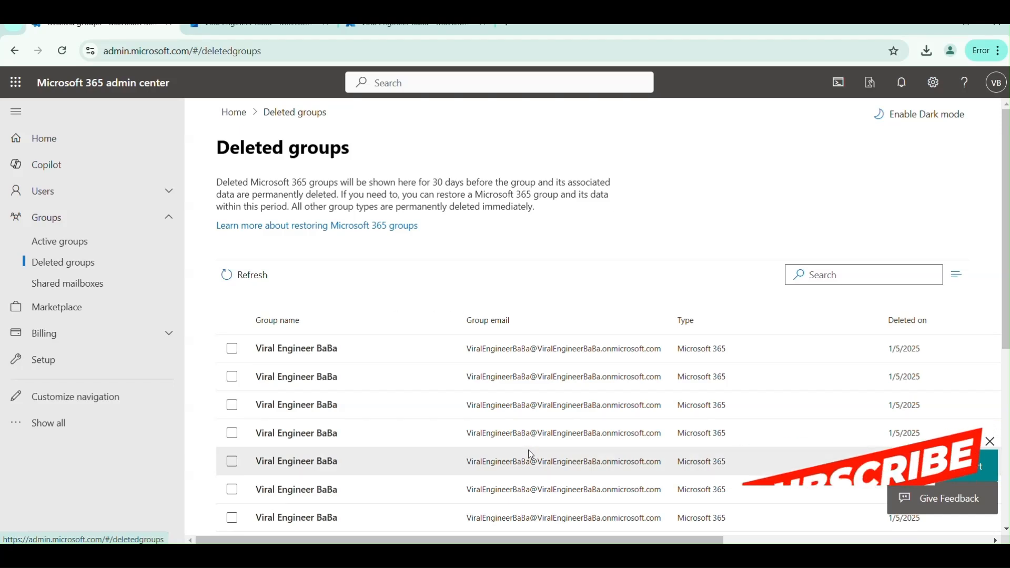
pyautogui.click(232, 348)
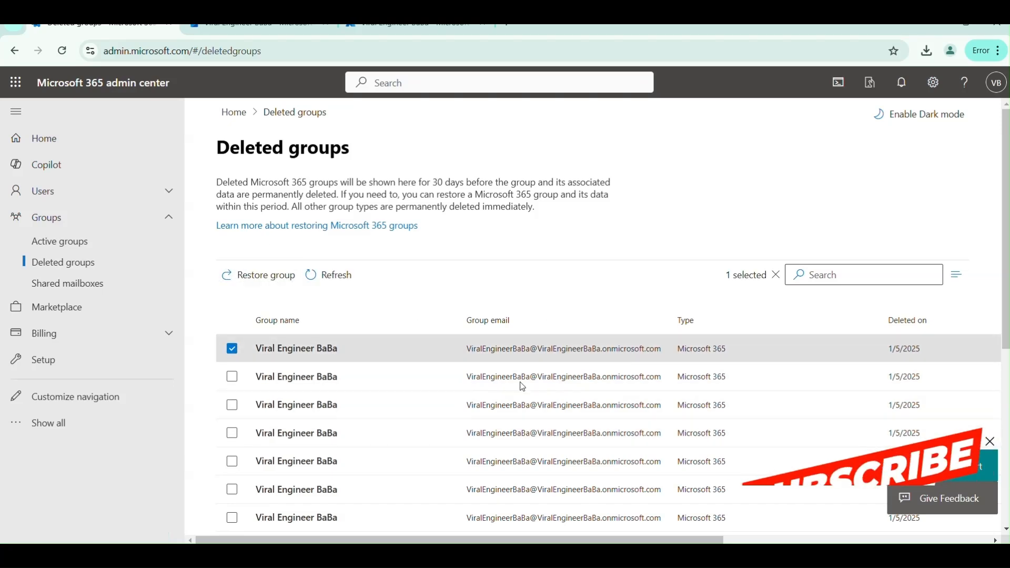
pyautogui.click(88, 287)
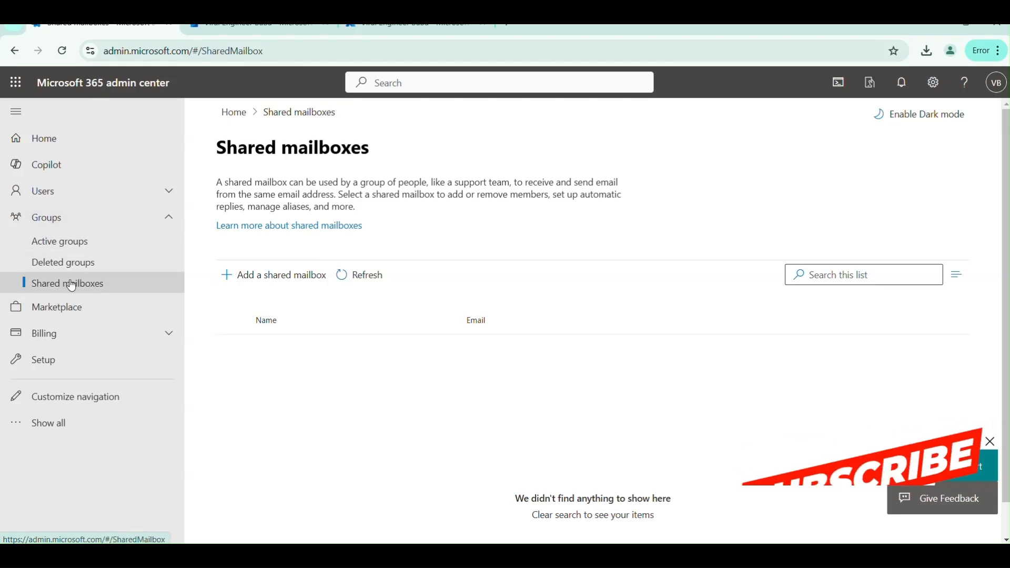
# - Open and discard the new shared mailbox form, then go to Microsoft Entra admin center
pyautogui.click(276, 284)
pyautogui.click(730, 248)
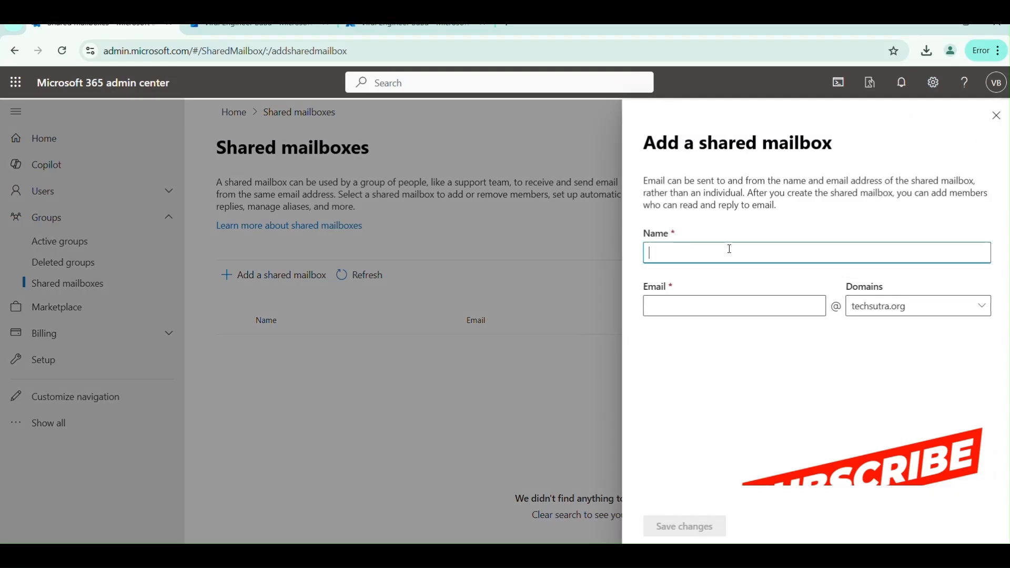
pyautogui.click(745, 316)
pyautogui.click(690, 529)
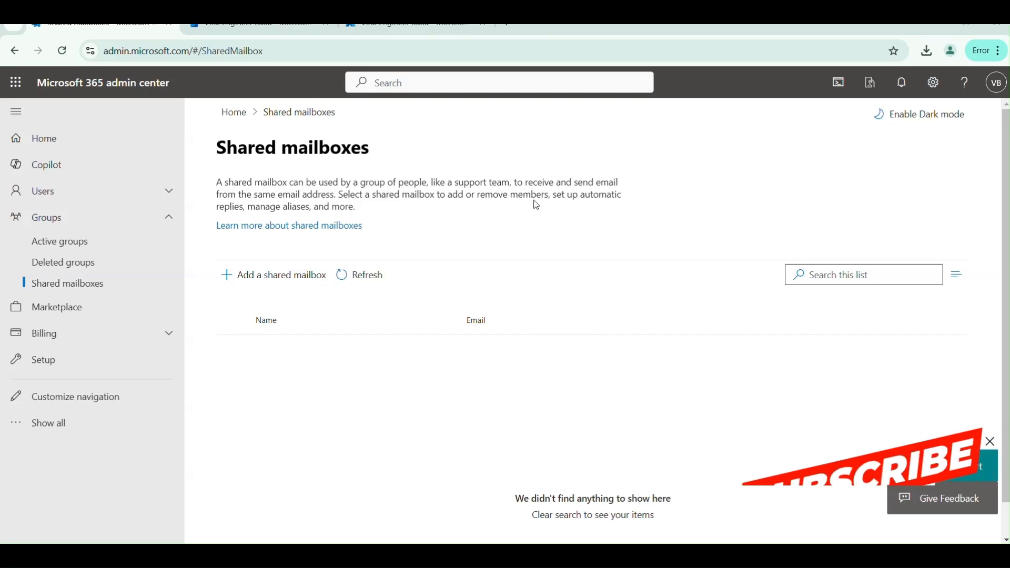
pyautogui.click(266, 30)
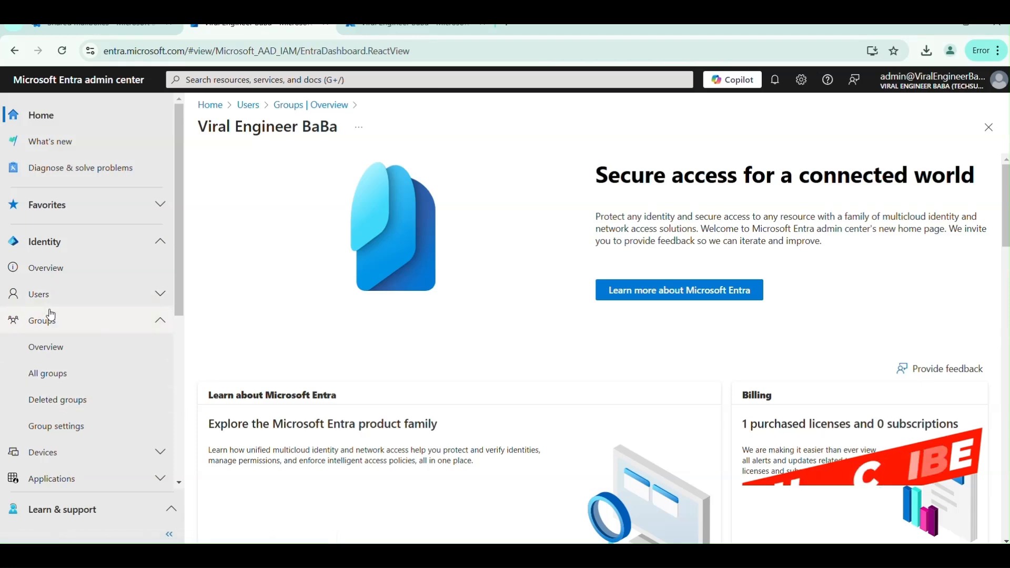
# - Review Entra's All groups list of three groups including MSG1, then go to Intune
pyautogui.click(53, 375)
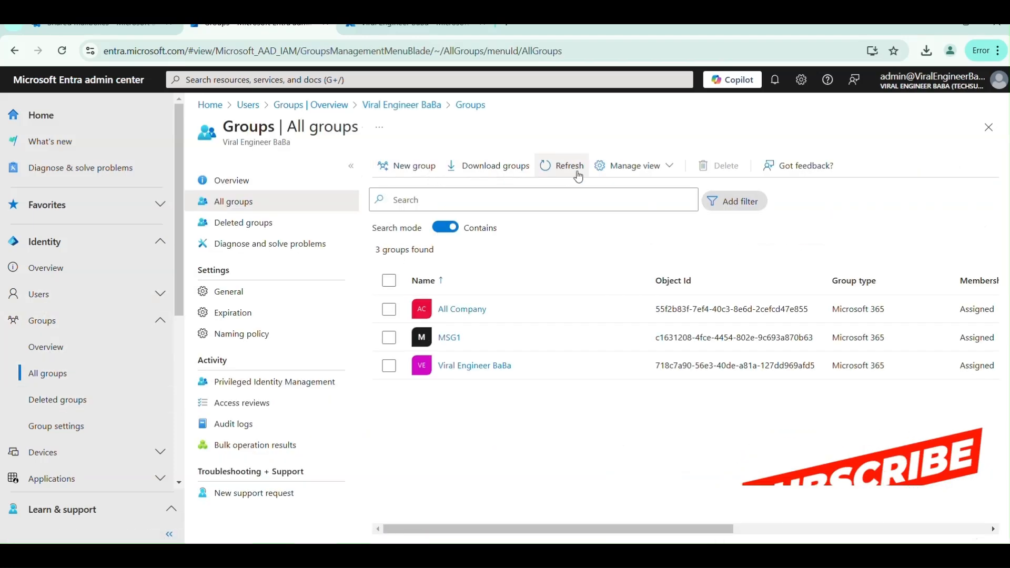
pyautogui.click(389, 365)
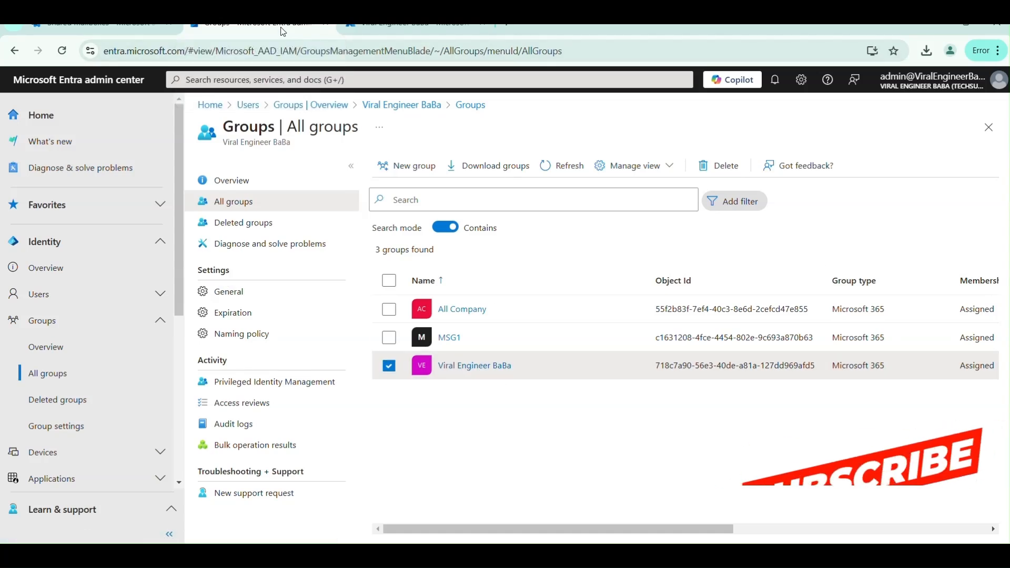
pyautogui.click(370, 30)
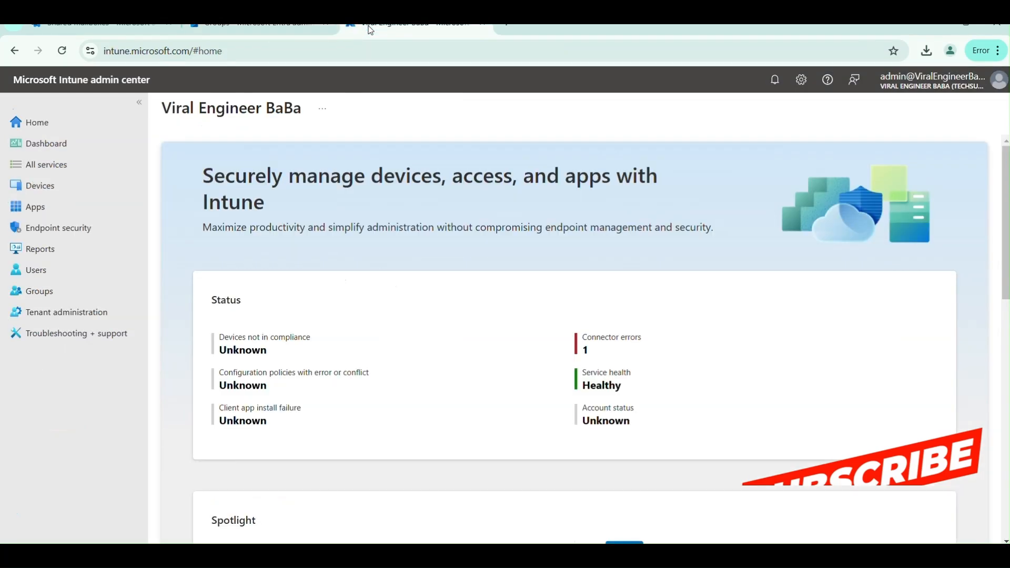
# - Open Intune's Groups > All groups to review the three groups including MSG1
pyautogui.click(45, 292)
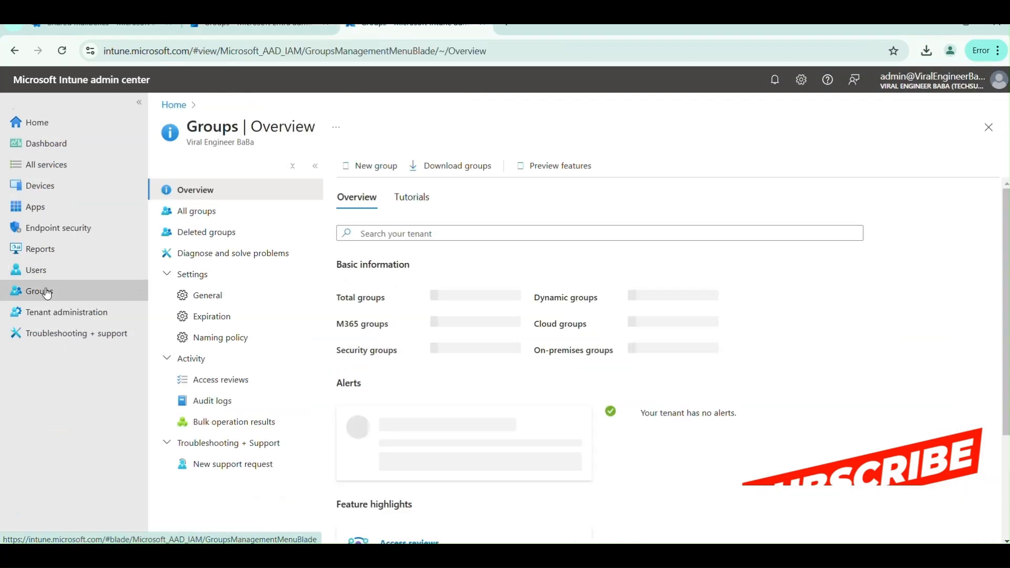
pyautogui.click(203, 210)
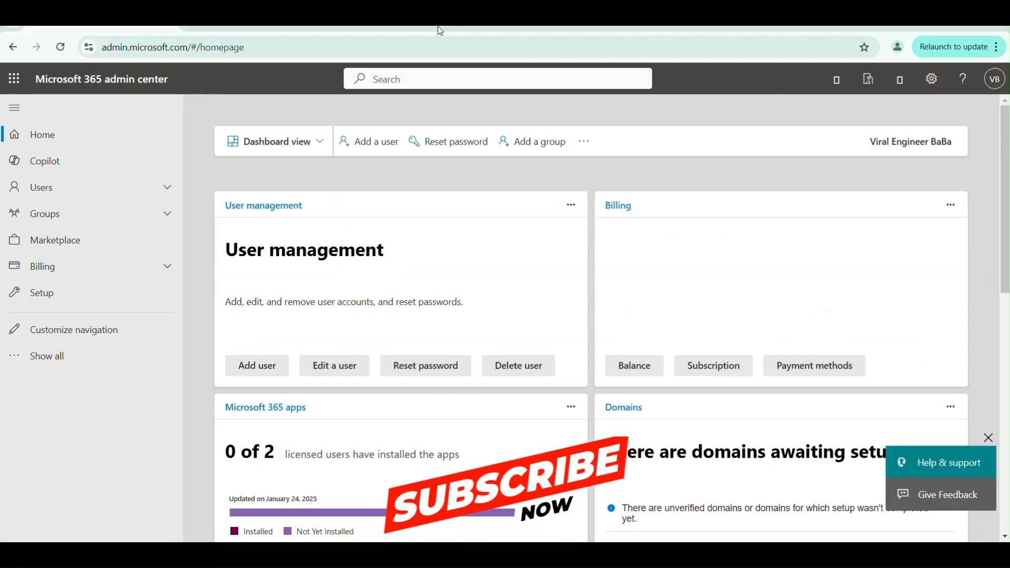
# - Go to Billing > Your products to list the organisation's purchased products
pyautogui.click(146, 267)
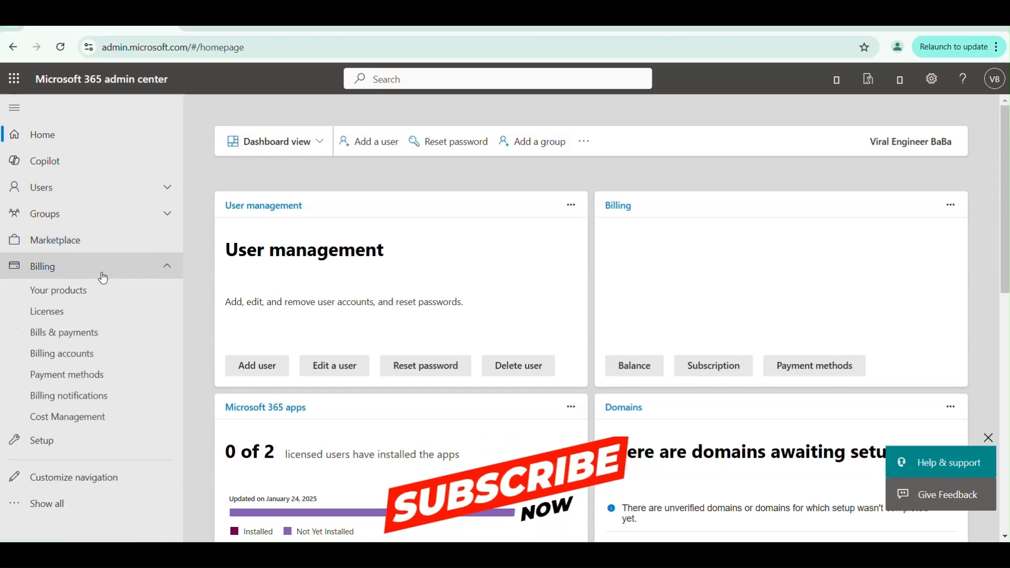
pyautogui.click(80, 292)
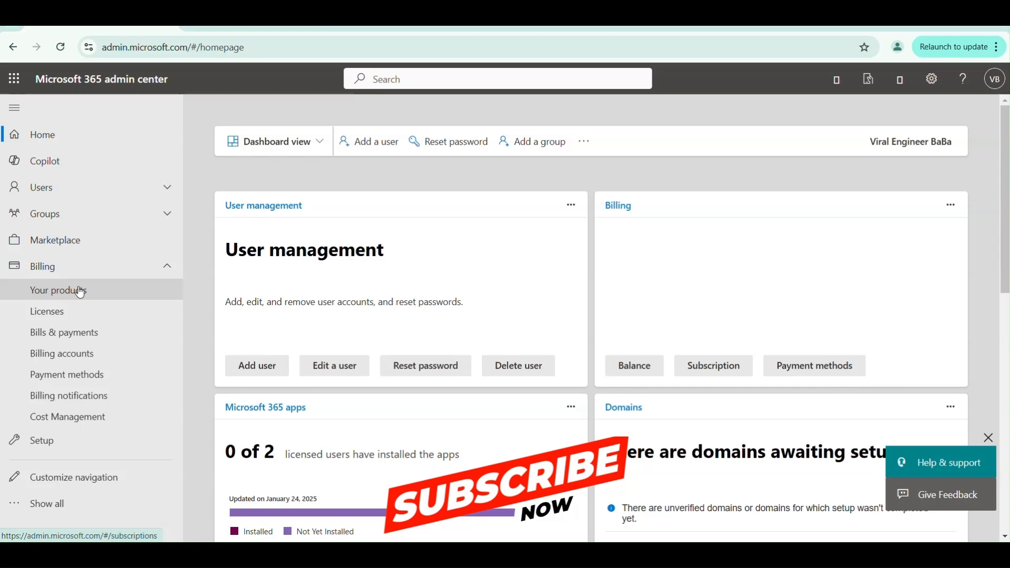
pyautogui.click(73, 292)
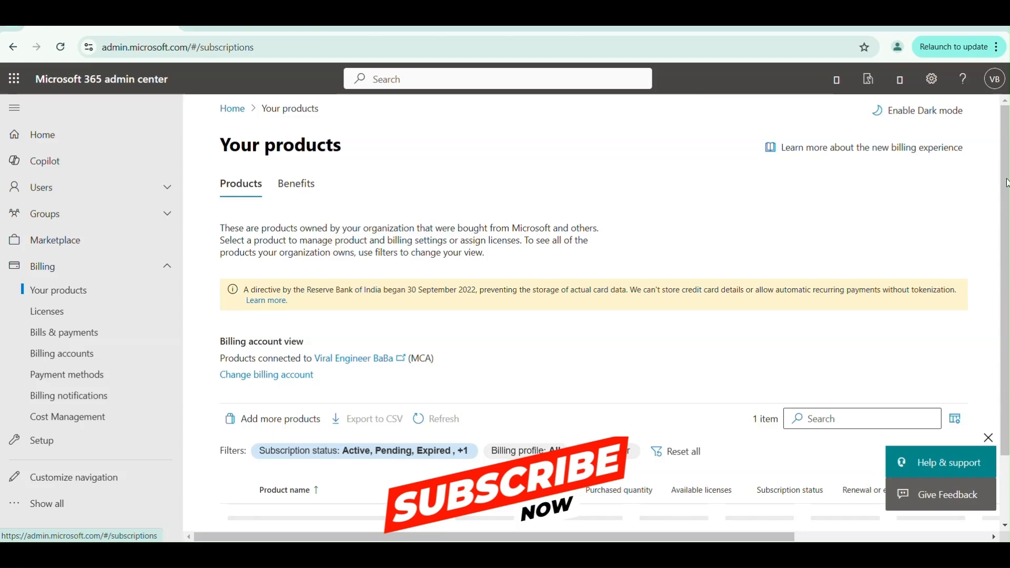
# - Review Office 365 E3 (no Teams) licences (25 purchased, 3 assigned, 22 available) and view Benefits
pyautogui.scroll(-2, 1006, 182)
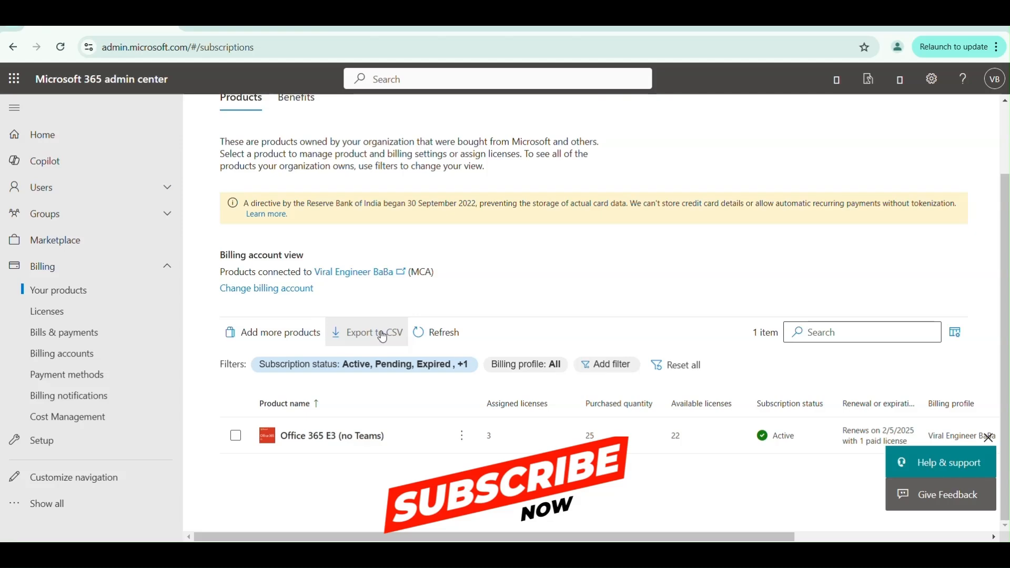
pyautogui.scroll(2, 306, 332)
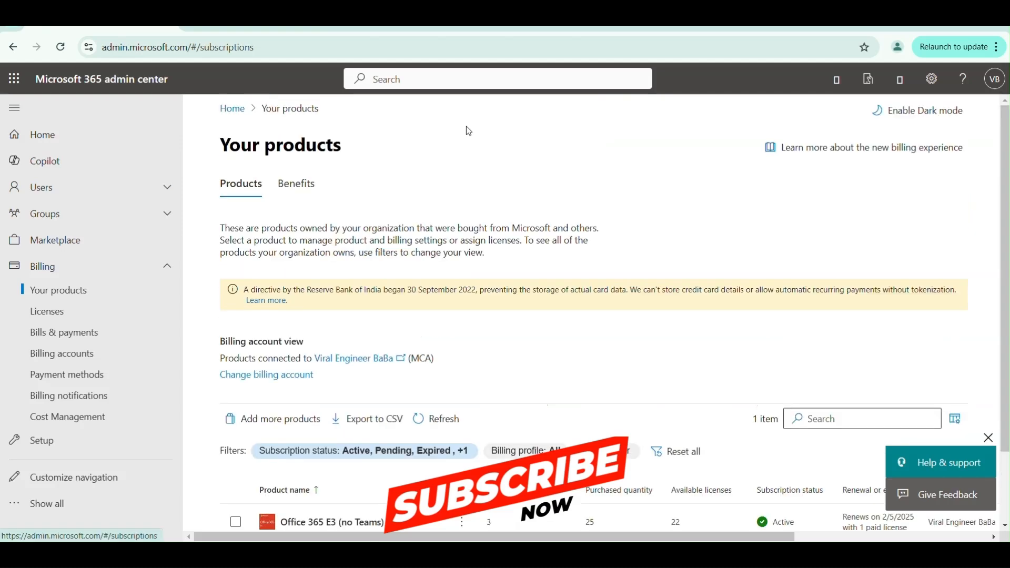
pyautogui.click(295, 184)
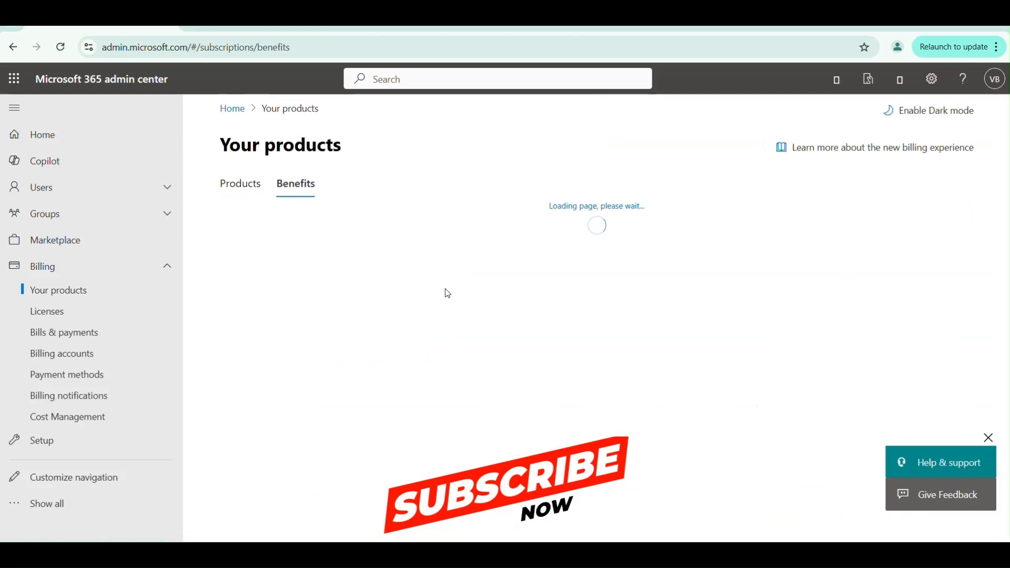